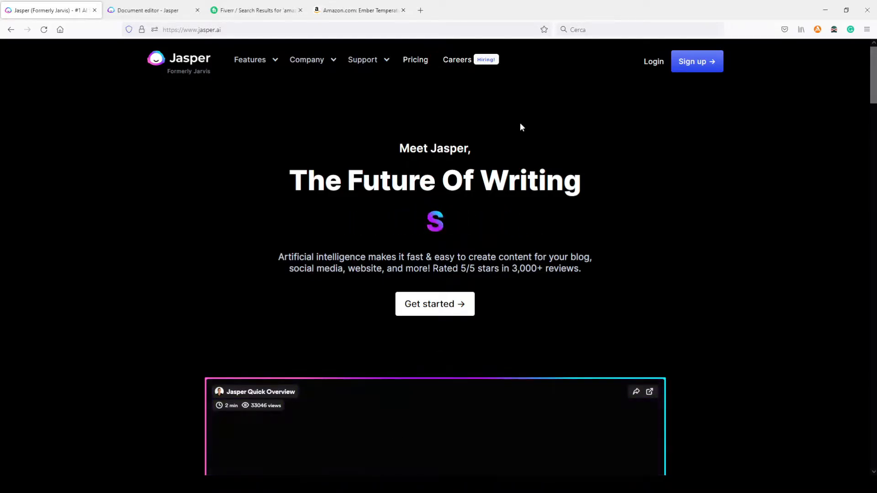
Open Jasper's pricing page and set the Boss Mode plan to 50,000 words per month
click(415, 62)
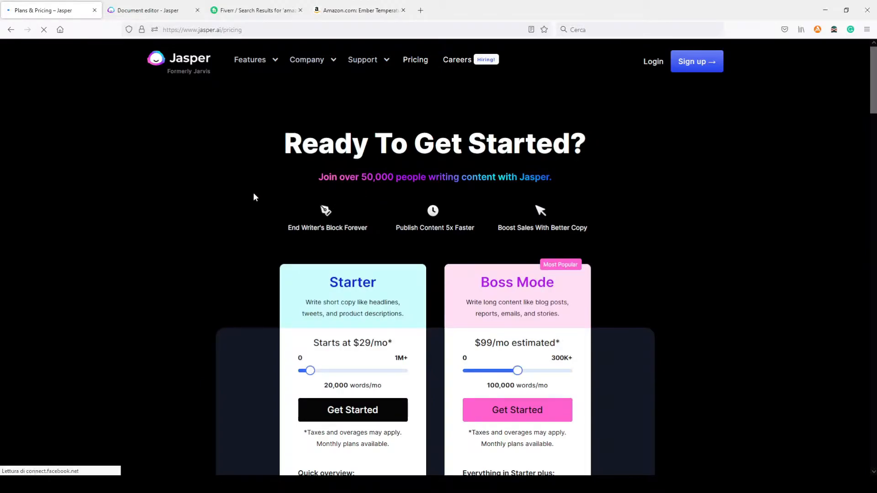
scroll(253, 192, down, 4)
drag(518, 184, 490, 185)
scroll(701, 269, up, 4)
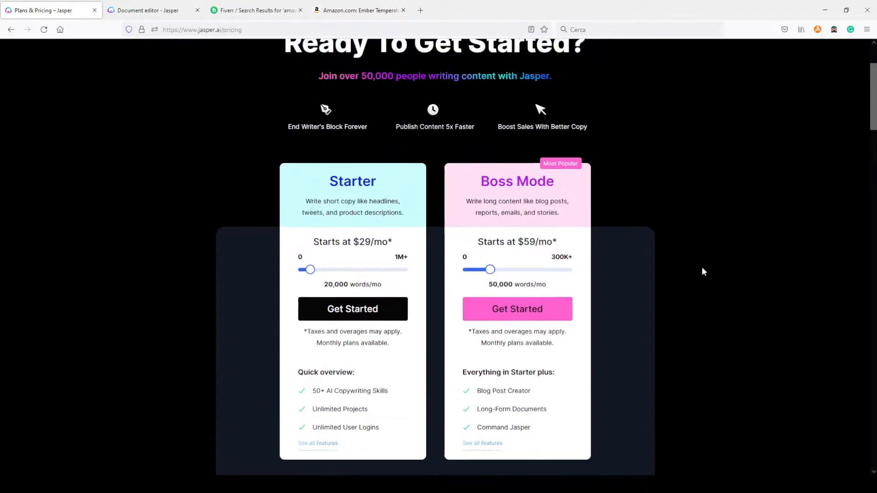
scroll(702, 271, down, 3)
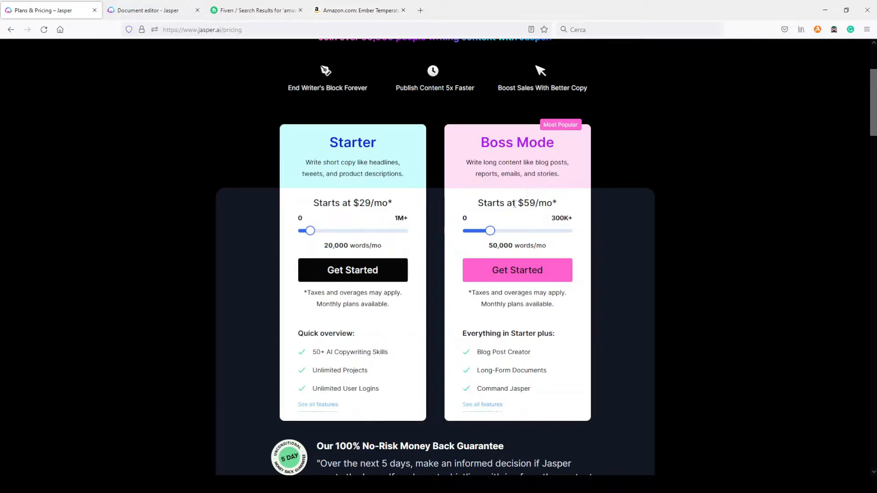
Examine the monthly starting price of the Boss Mode plan
drag(518, 205, 562, 207)
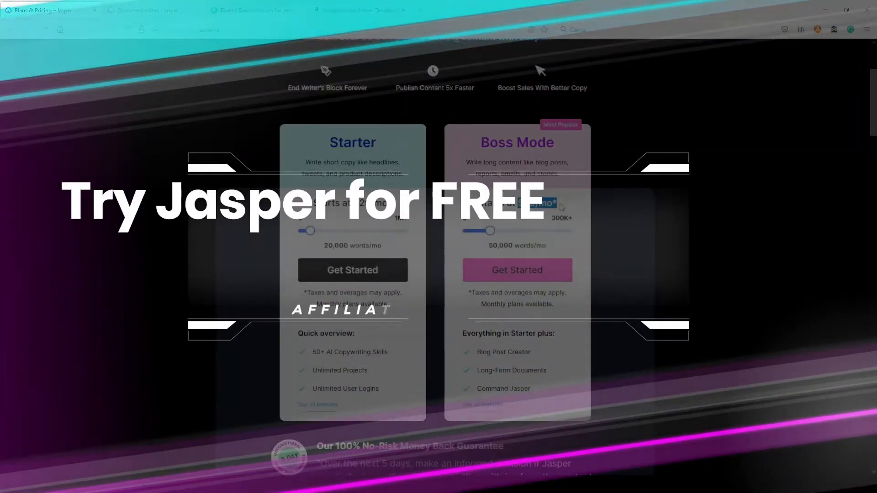
click(561, 206)
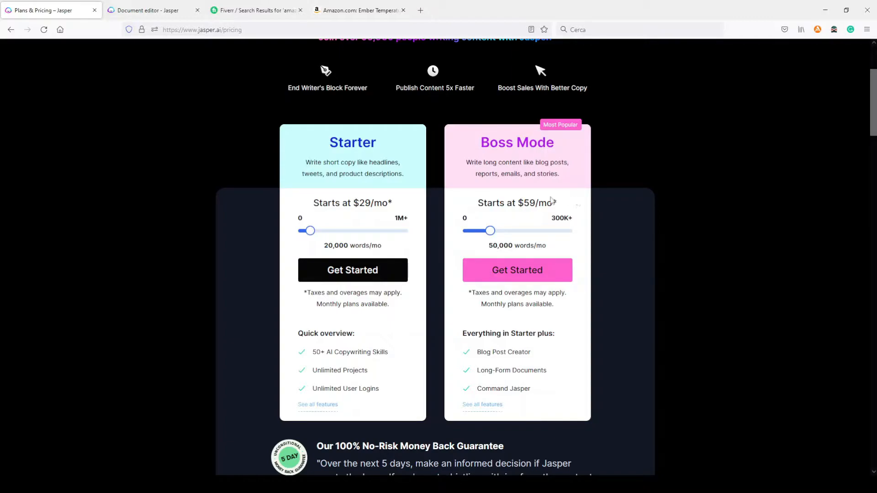
drag(519, 202, 536, 201)
Switch to the Fiverr results for "amazon product description" and examine the listed services with their ratings and starting prices
click(253, 11)
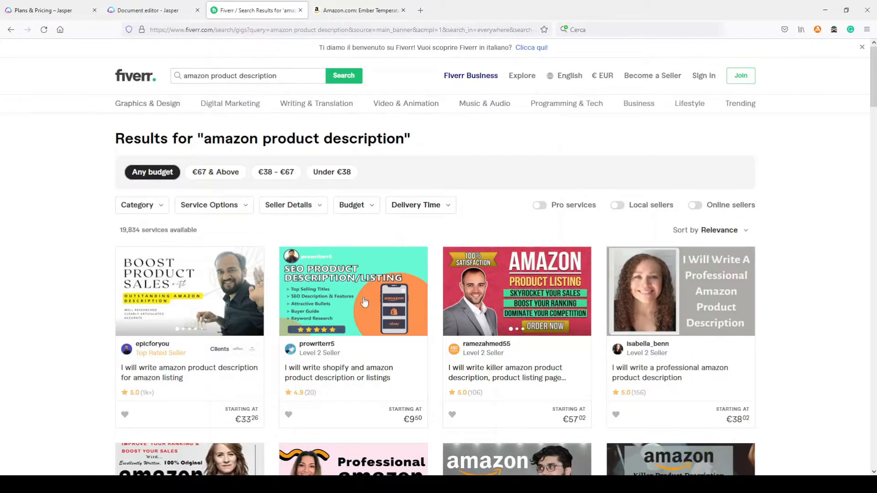
scroll(354, 274, down, 10)
scroll(351, 264, up, 5)
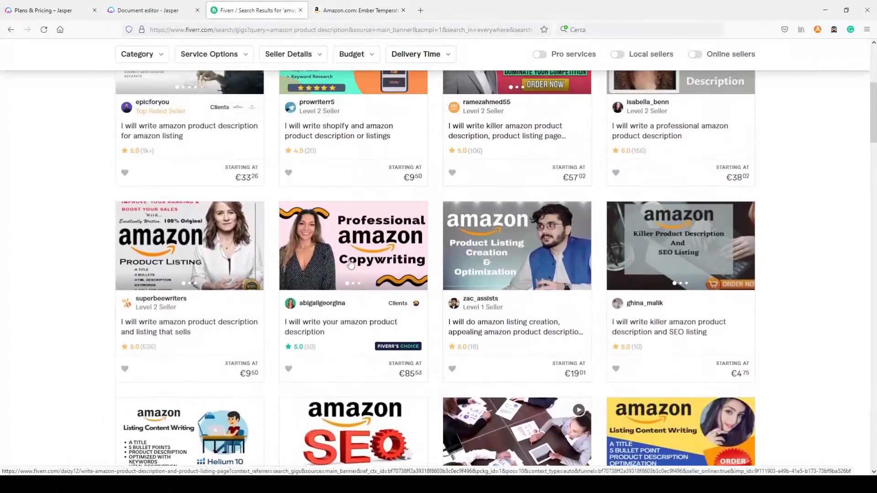
scroll(350, 264, up, 5)
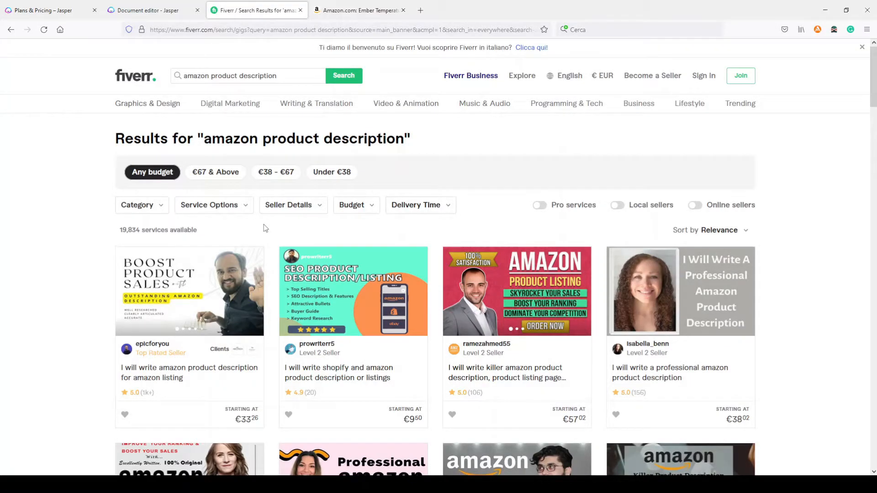
scroll(264, 223, down, 1)
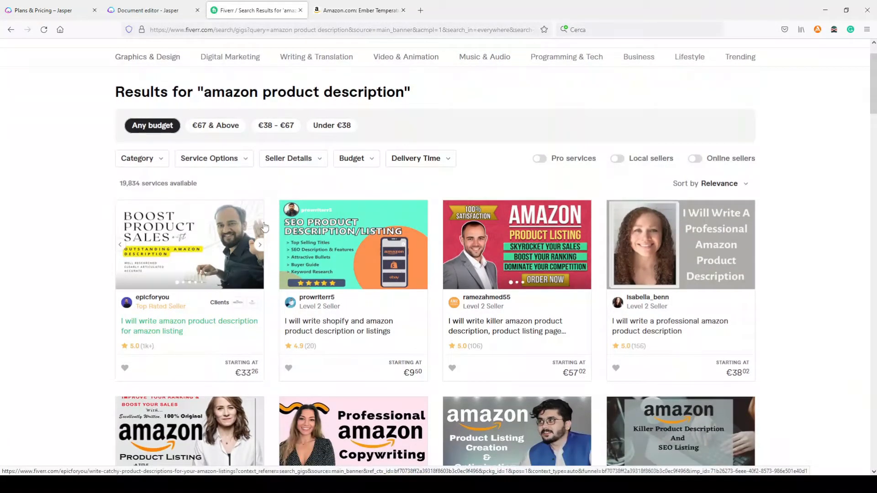
scroll(264, 227, down, 1)
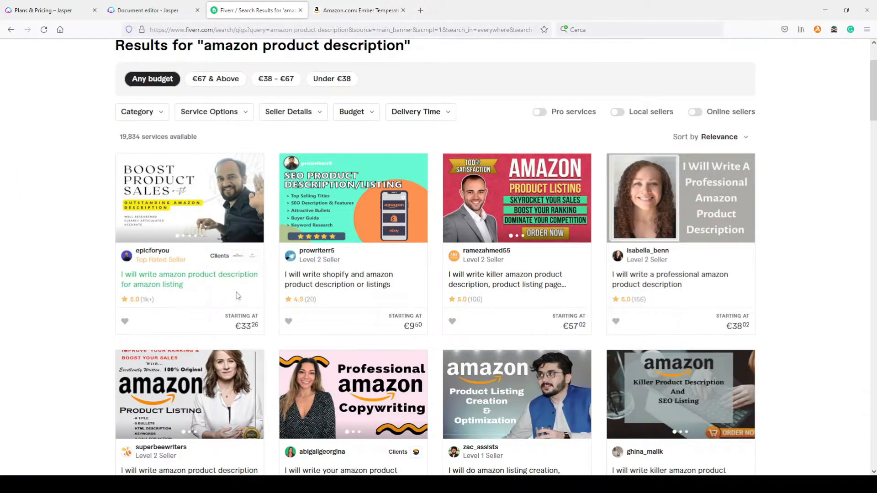
scroll(274, 242, up, 2)
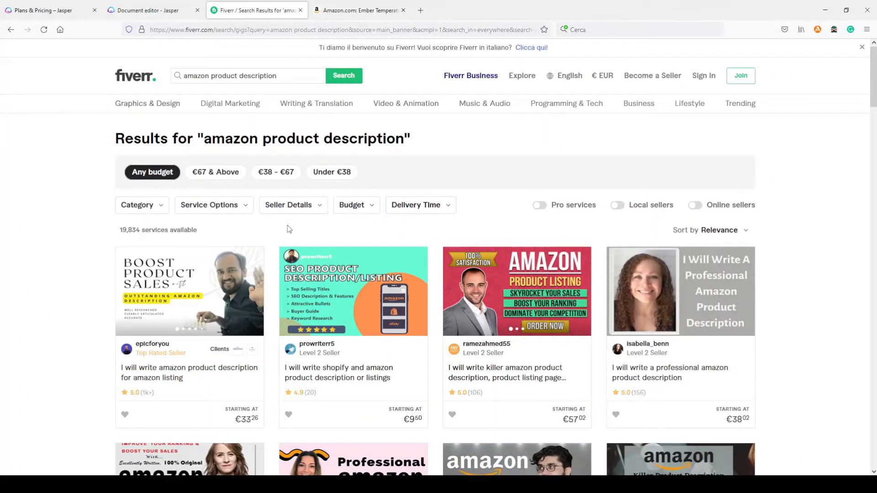
Sort the "amazon product description" services by Newest Arrivals
click(744, 232)
click(659, 280)
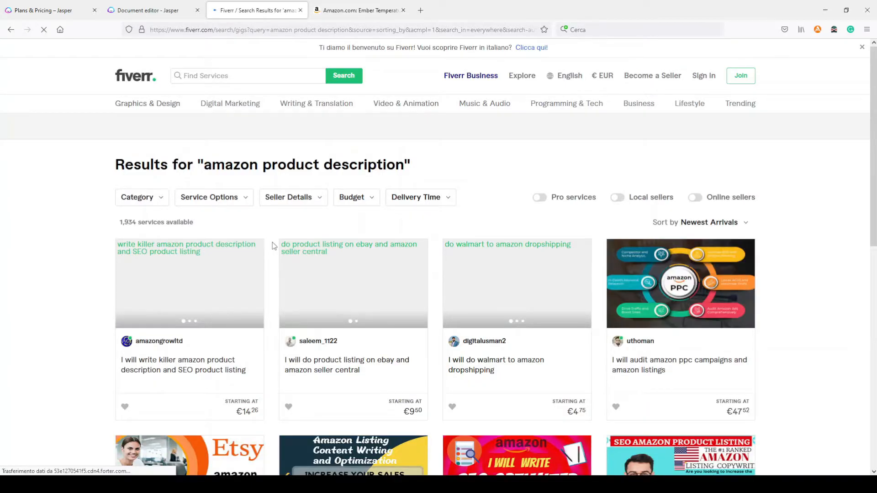
scroll(273, 246, down, 2)
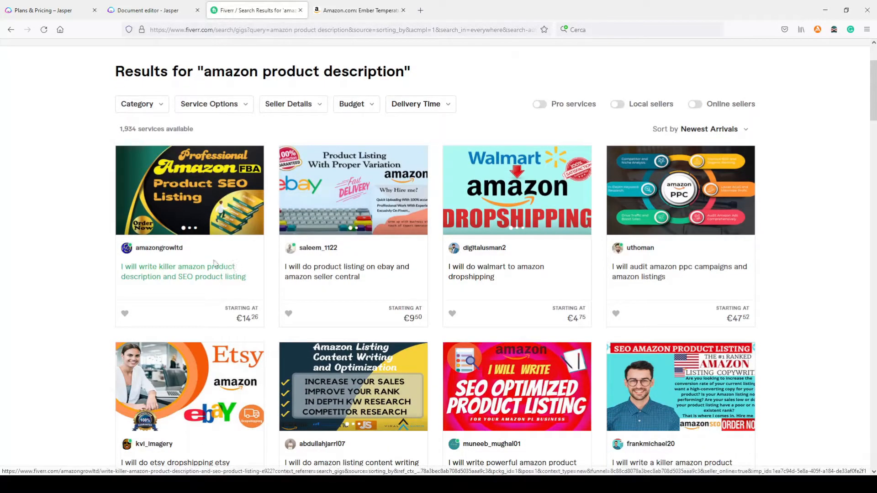
Open the gig "I will write killer amazon product description and SEO product listing" and go to its package comparison
click(192, 277)
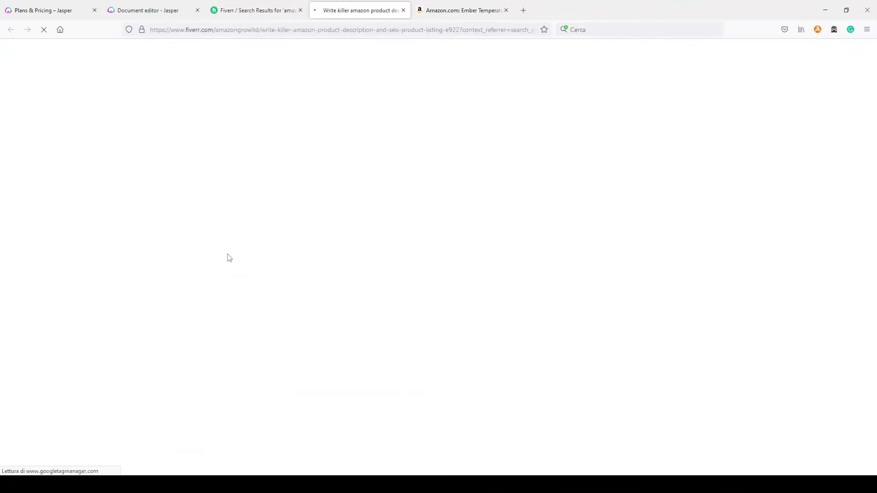
scroll(144, 259, down, 8)
scroll(145, 259, down, 19)
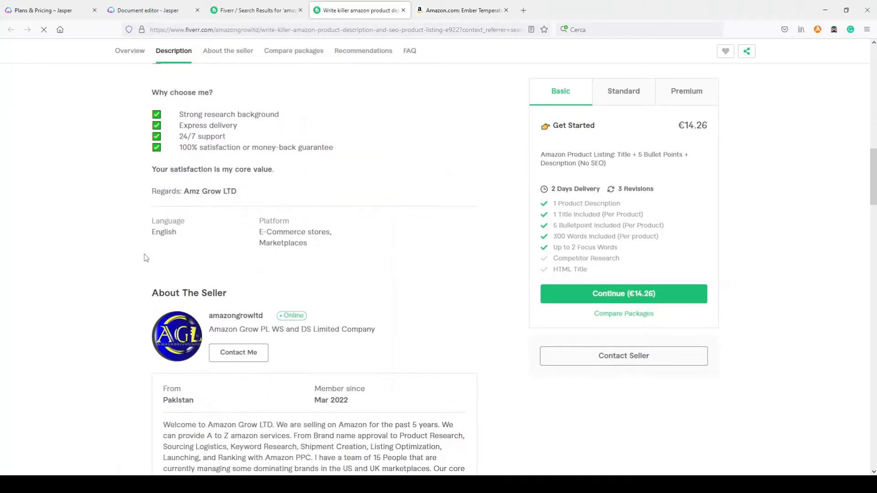
scroll(149, 256, down, 3)
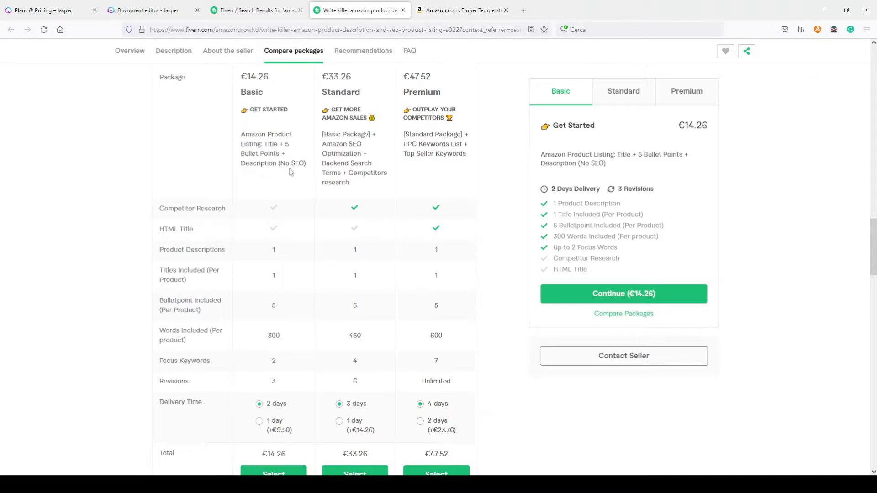
Examine the Basic package's SEO coverage, included words, delivery time and total price in the comparison table
drag(305, 163, 280, 163)
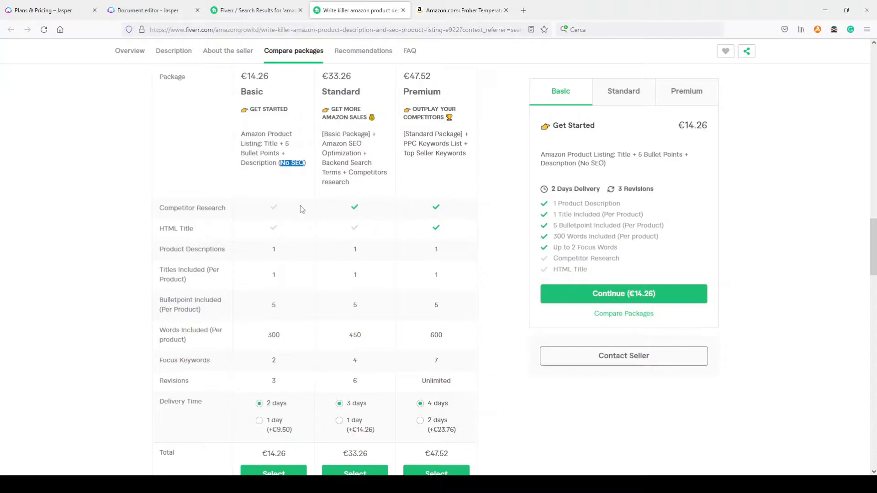
scroll(299, 205, down, 2)
drag(284, 242, 264, 242)
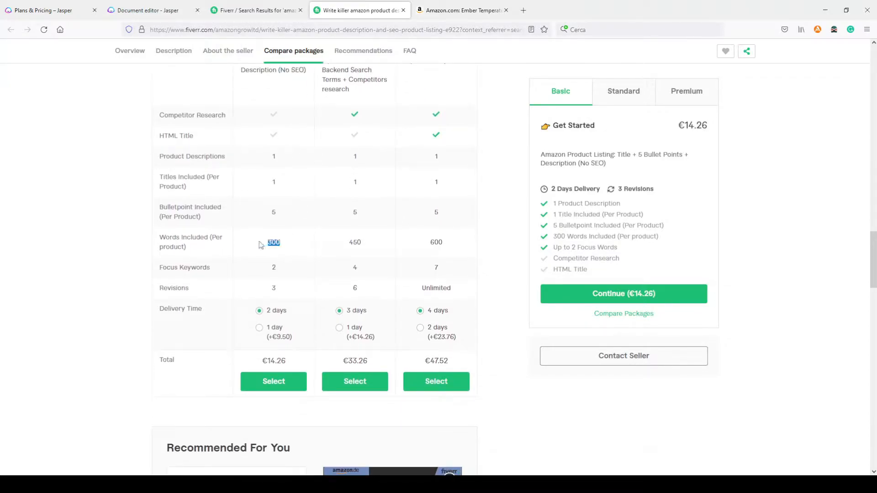
drag(288, 312, 257, 312)
drag(290, 361, 255, 364)
drag(286, 246, 265, 246)
scroll(294, 239, up, 10)
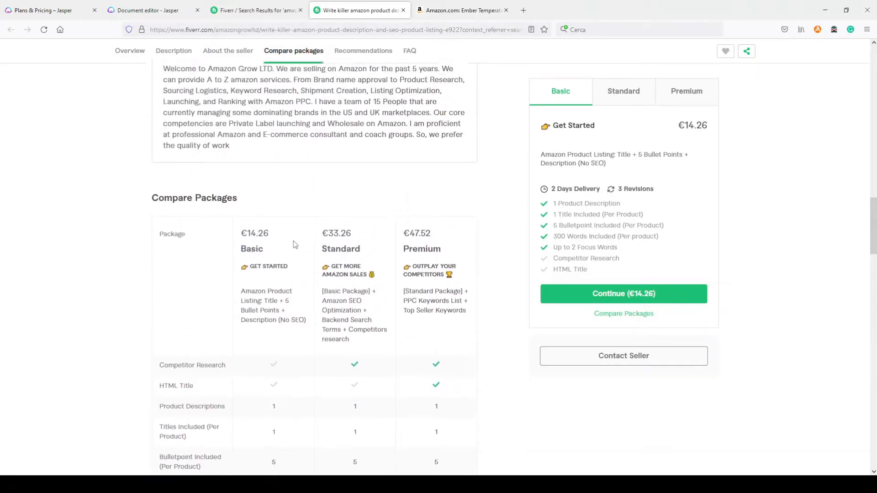
scroll(293, 240, down, 8)
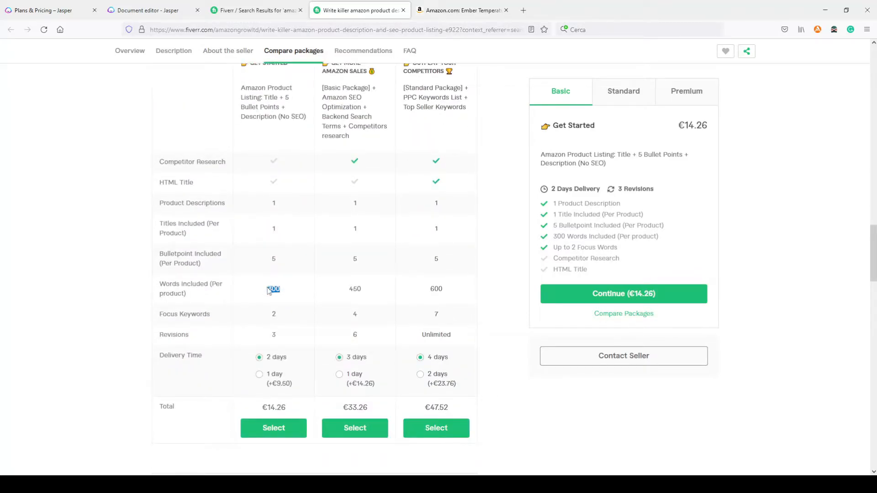
drag(295, 358, 260, 361)
click(296, 296)
Compare the Standard package's included words and price with the Premium package's price
scroll(298, 296, up, 4)
scroll(298, 297, down, 2)
scroll(301, 298, down, 1)
scroll(358, 185, up, 1)
scroll(358, 183, down, 1)
scroll(321, 293, up, 1)
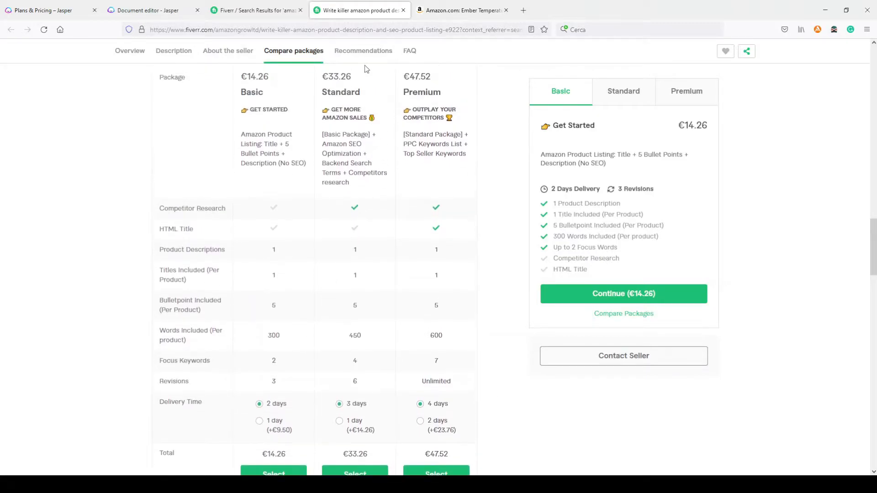
scroll(372, 202, down, 2)
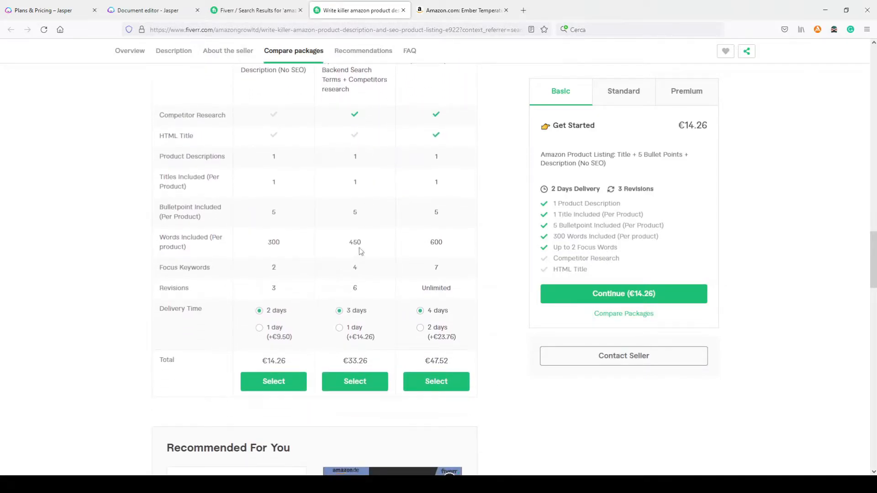
drag(359, 243, 350, 245)
drag(374, 363, 348, 361)
drag(452, 362, 425, 361)
Return to the gig's overview and close the gig page
scroll(497, 205, up, 15)
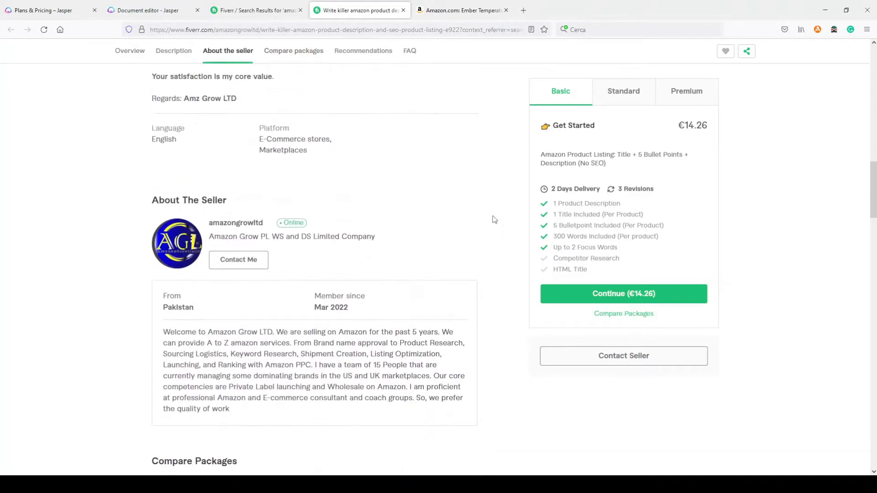
scroll(503, 197, up, 4)
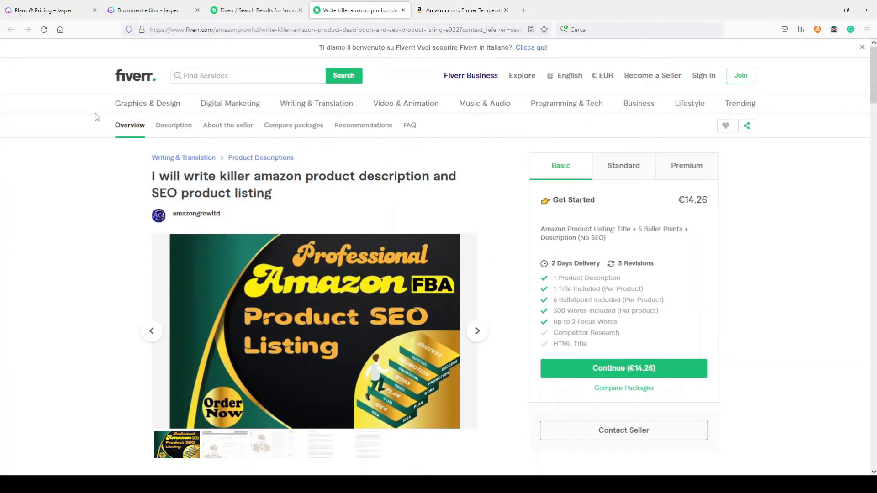
click(403, 10)
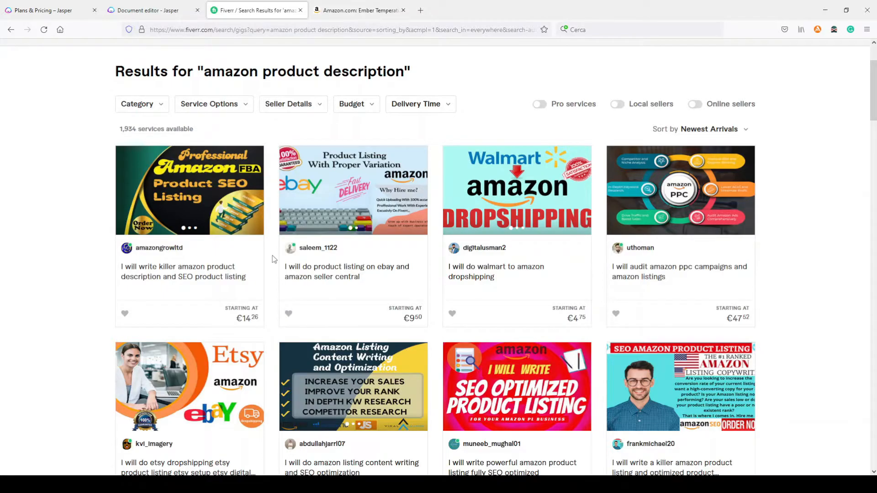
Search Fiverr for "facebook ads copy" and pick the suggestion "facebook ad copywriting"
scroll(272, 256, up, 3)
mouse_move(279, 97)
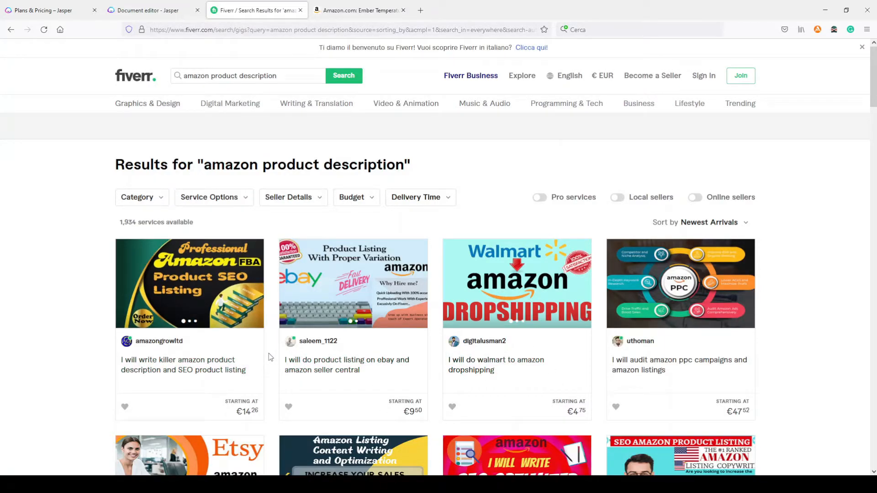
drag(297, 74, 137, 81)
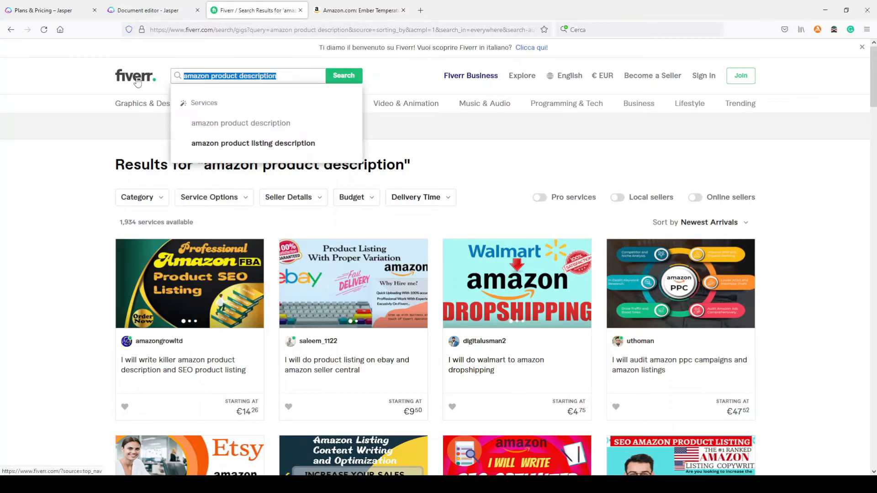
text(fa)
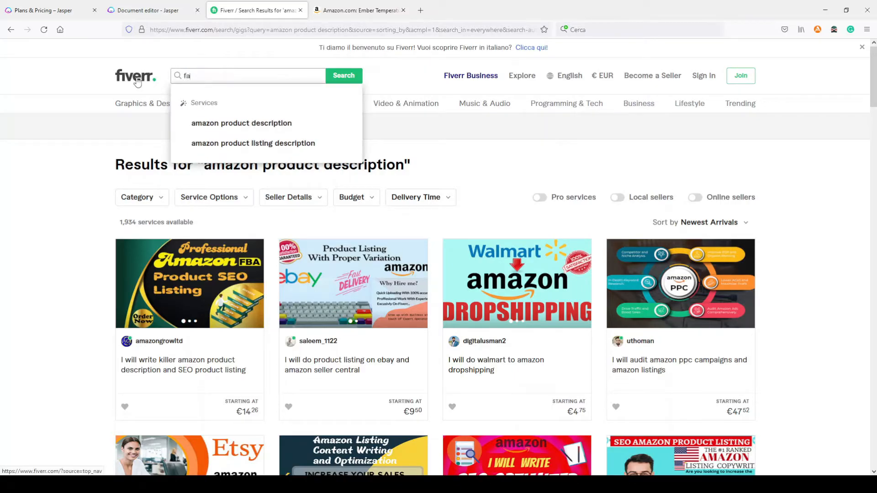
text(c)
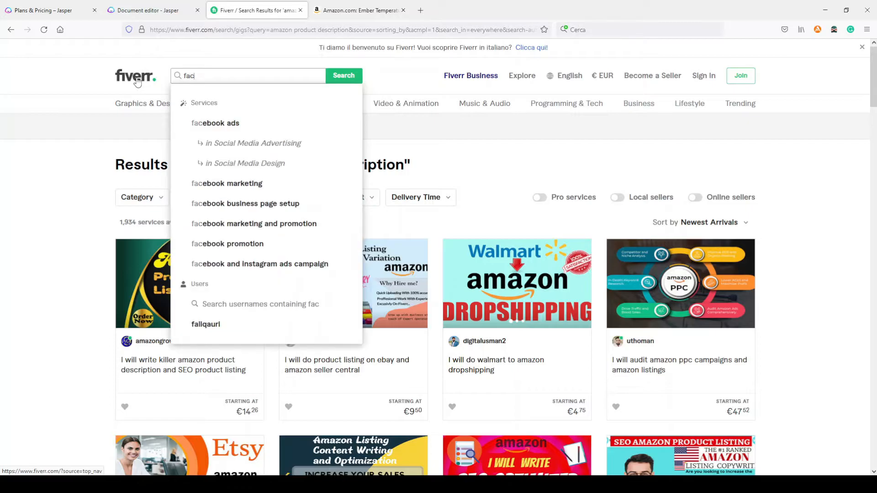
text(ebook ads)
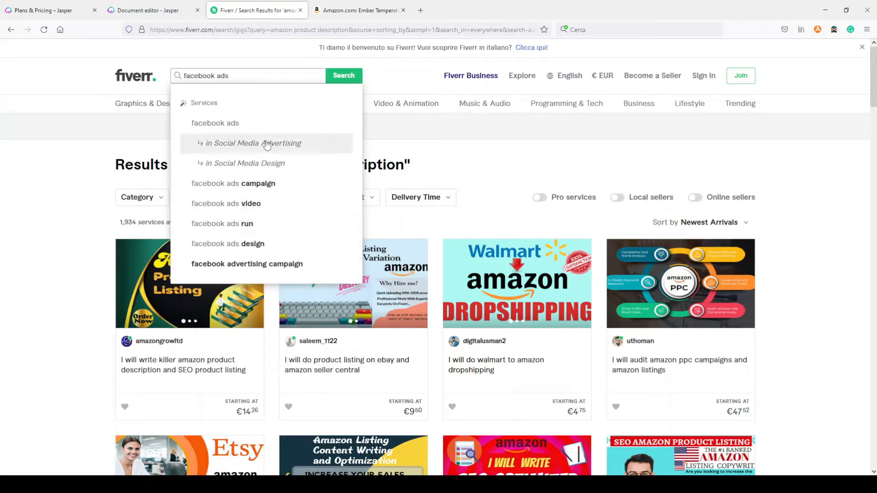
text( copy)
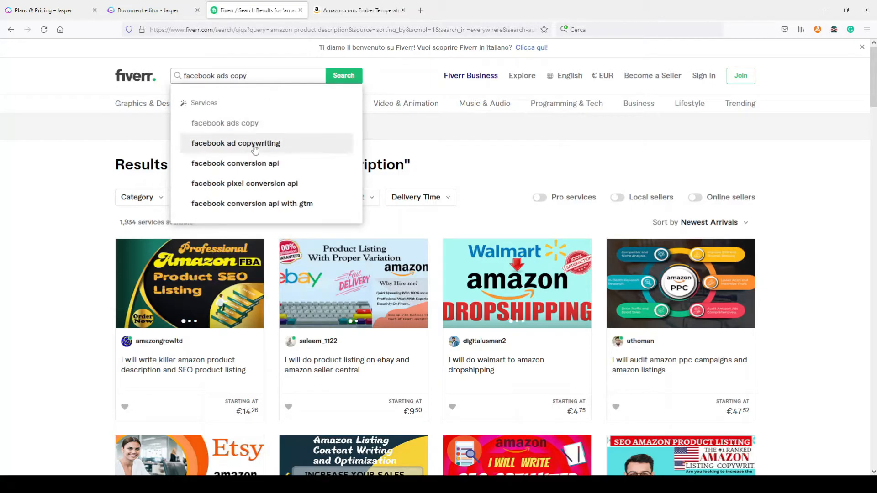
click(254, 145)
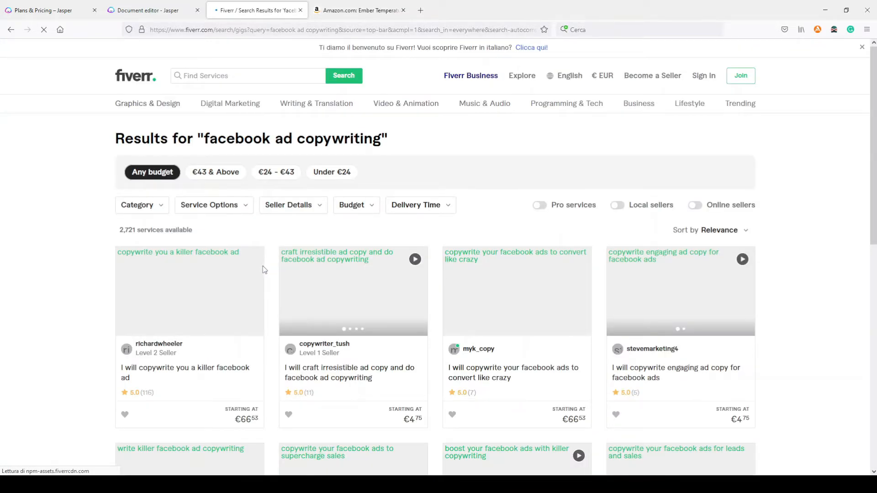
Open the Fiverr gig "I will copywrite you a killer facebook ad" and go to its package comparison
scroll(262, 267, down, 2)
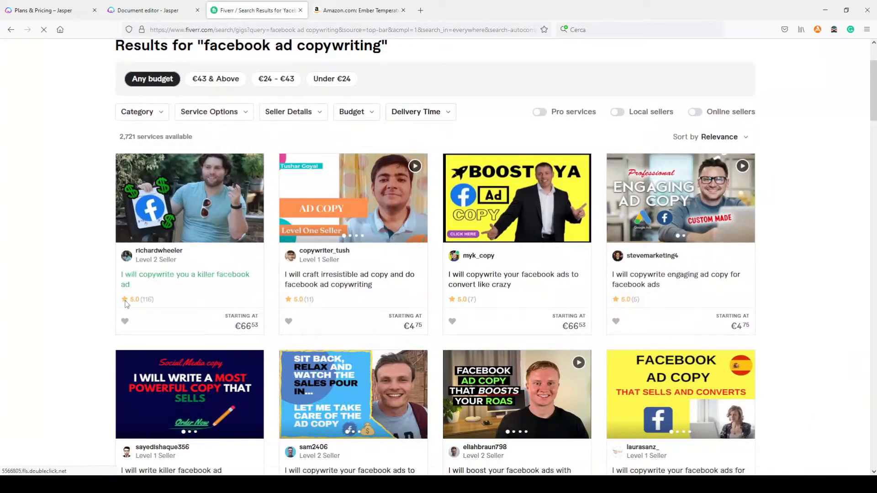
click(203, 280)
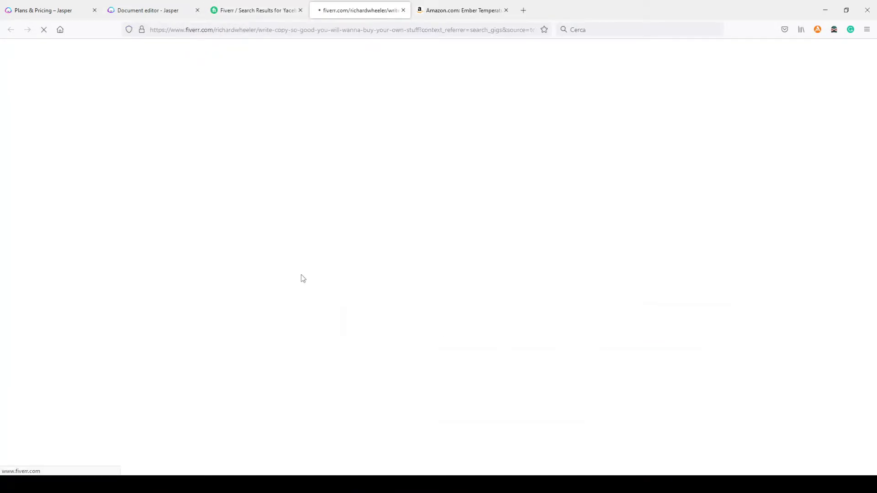
scroll(230, 291, down, 15)
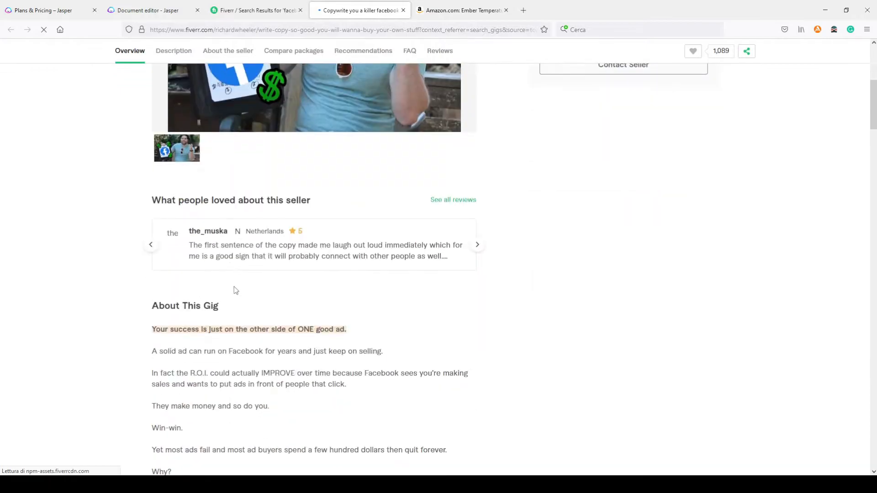
scroll(246, 274, down, 10)
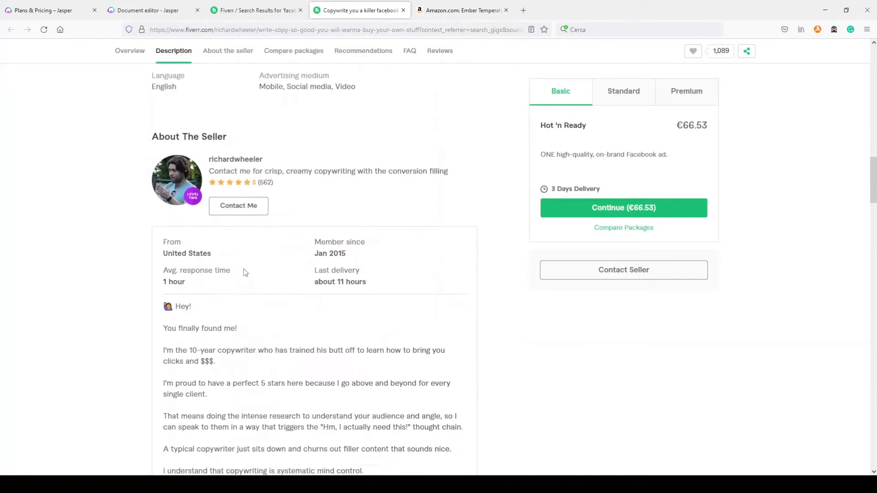
scroll(145, 250, down, 3)
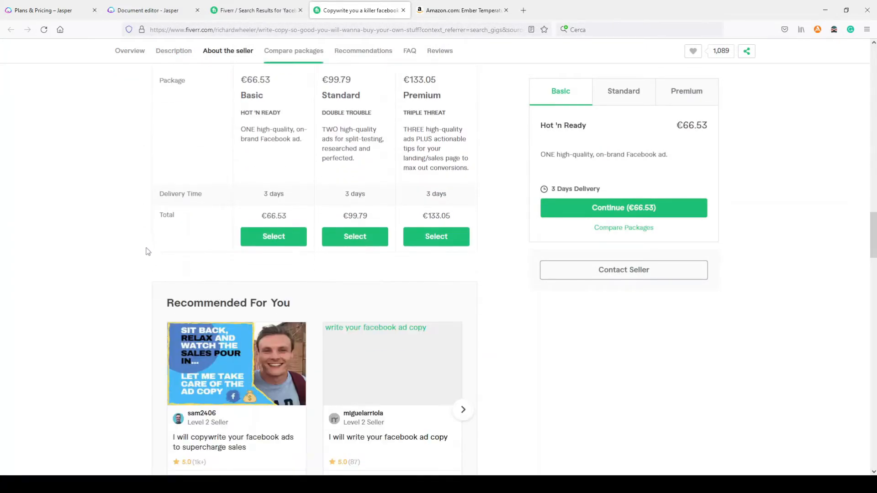
Examine the Basic package's delivery time and total price in the gig's comparison table
scroll(145, 251, up, 2)
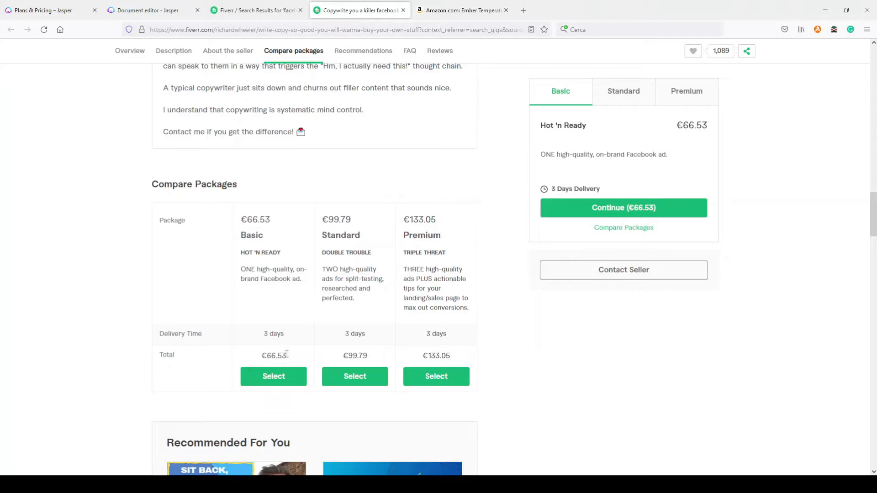
drag(290, 355, 262, 336)
scroll(290, 332, up, 8)
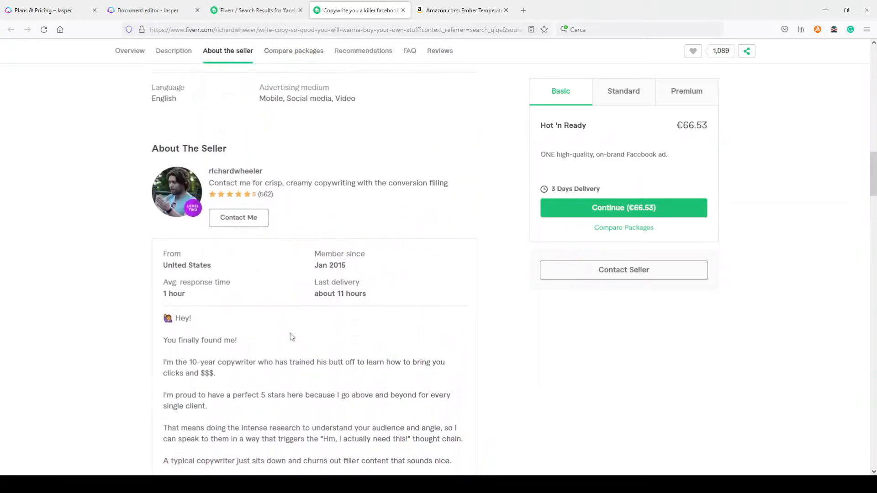
scroll(290, 333, down, 5)
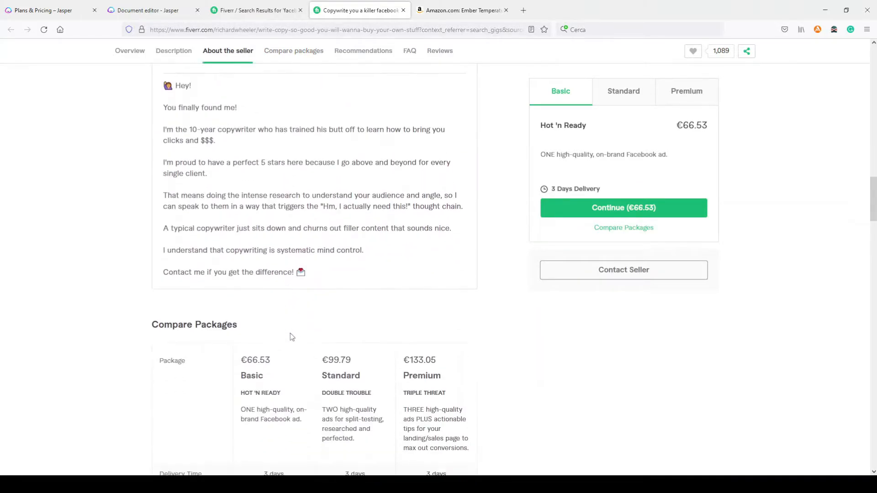
Review the Facebook ad gig's overview, and bring up the Ember smart mug product page on Amazon
click(151, 12)
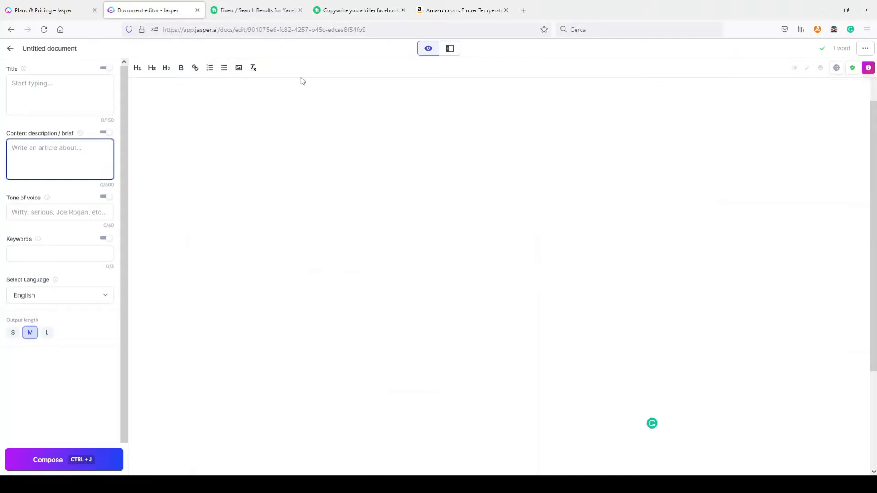
click(243, 11)
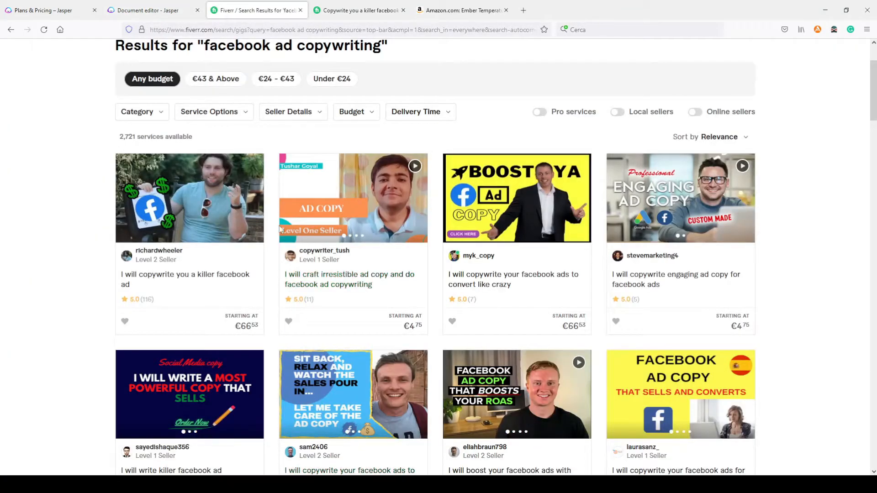
click(366, 11)
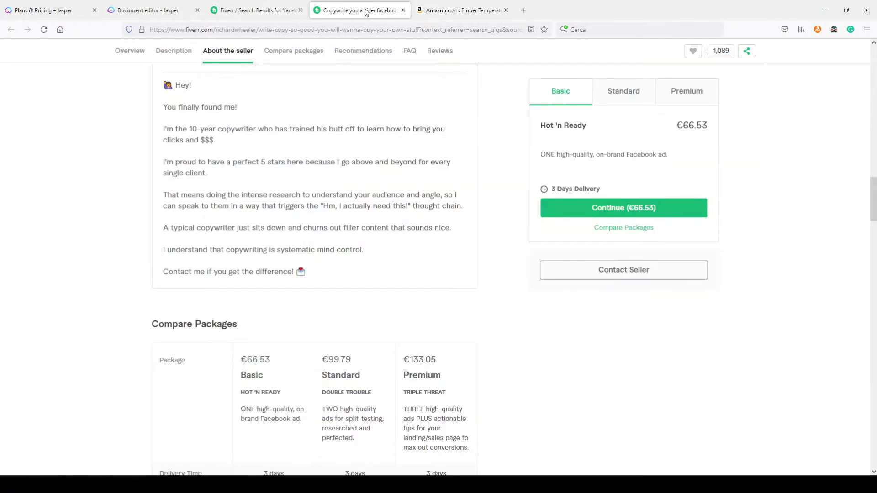
scroll(372, 242, up, 15)
scroll(411, 185, up, 3)
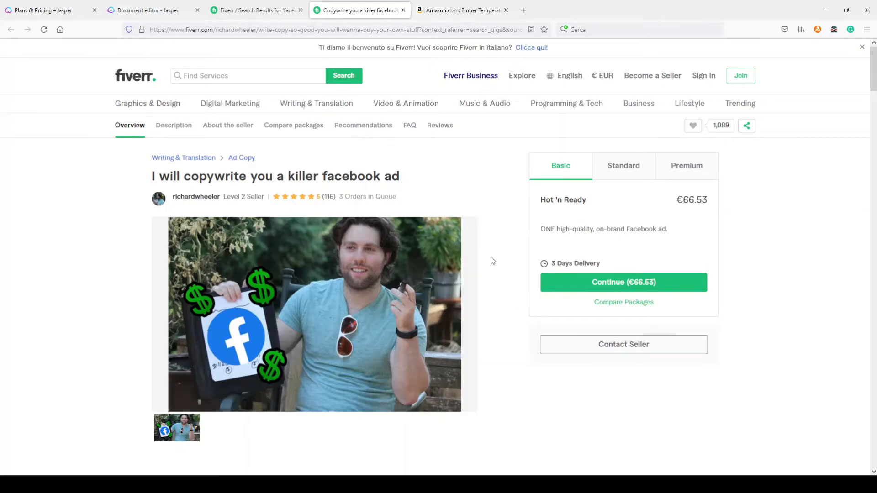
click(447, 12)
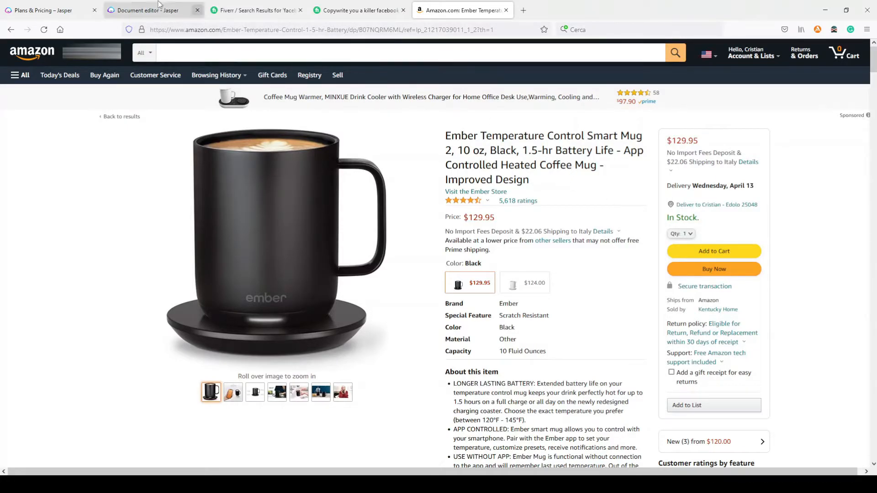
In the Jasper document, find the Amazon Product Features (bullets) template with the search "amazon", open it and set the outputs to 1
click(136, 12)
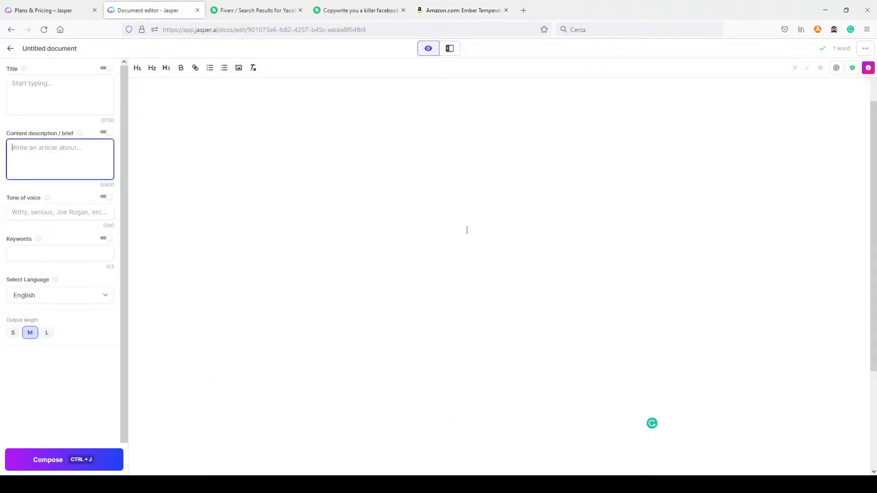
click(449, 50)
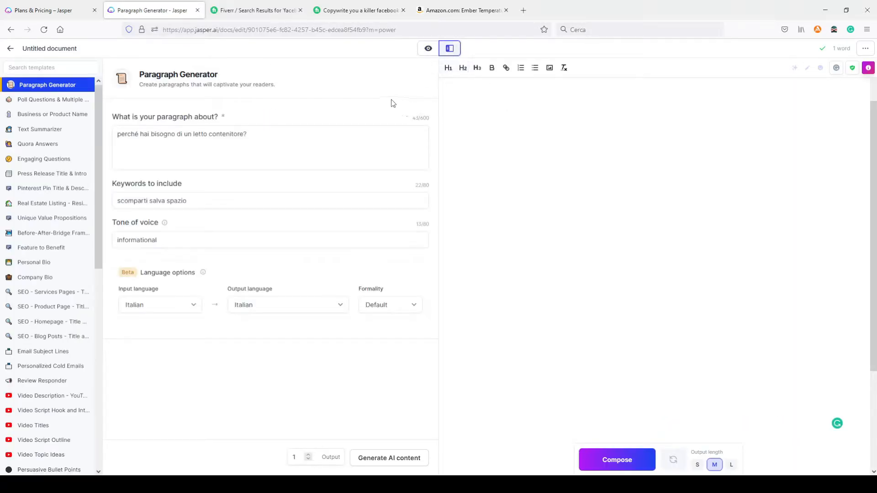
click(38, 67)
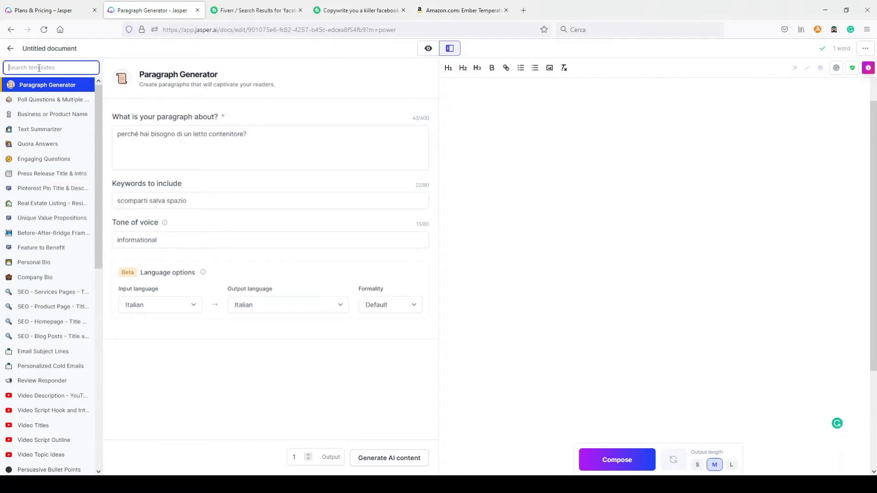
text(amazon)
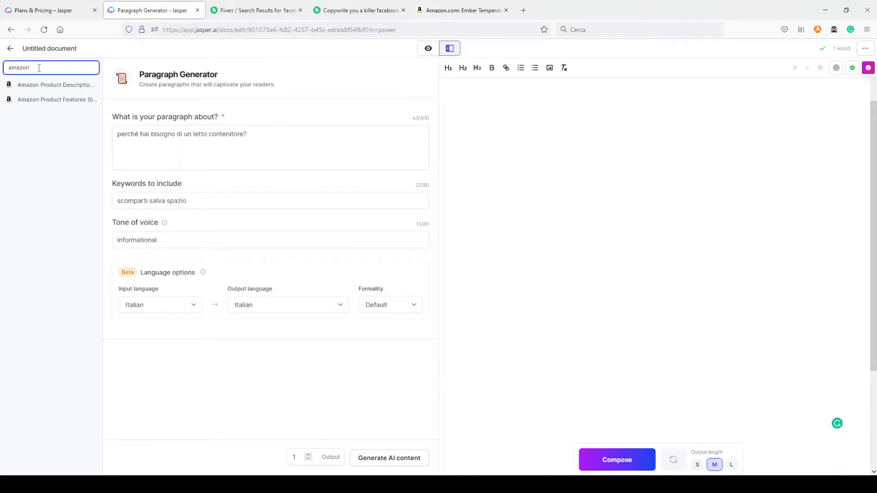
click(60, 100)
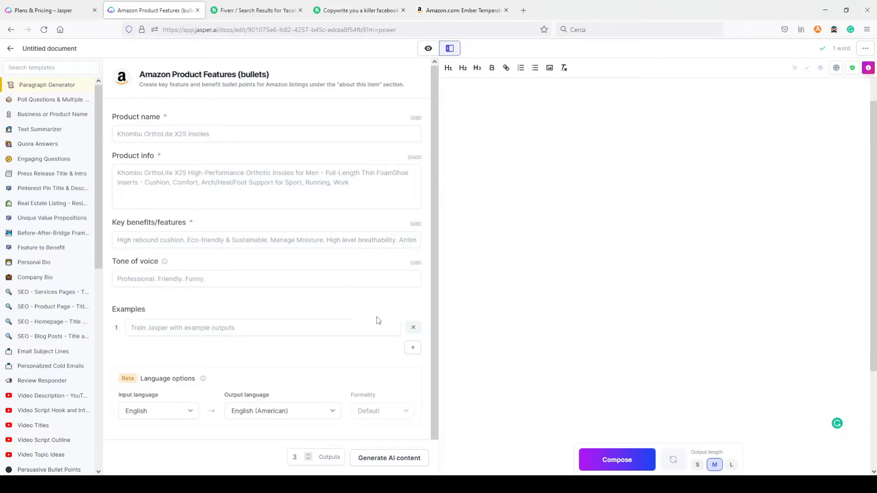
click(309, 460)
click(308, 459)
Copy "Ember Temperature Control Smart Mug" from the Amazon product title into the template's product name
click(207, 135)
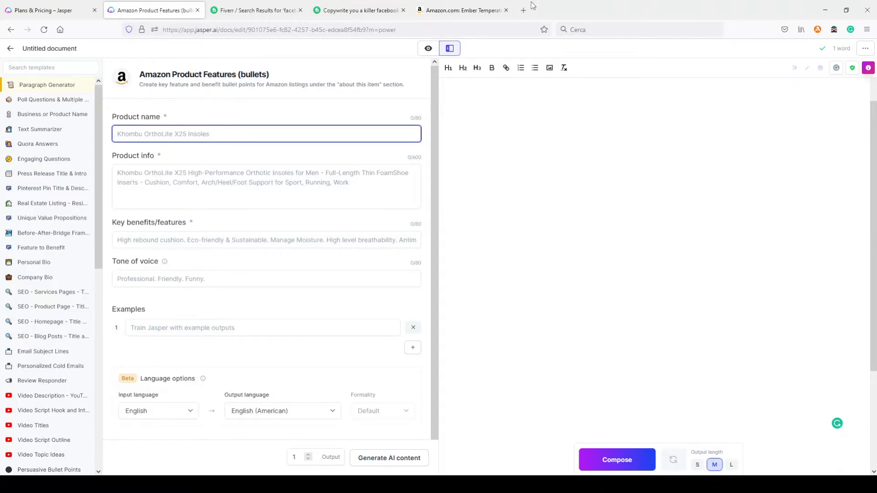
click(460, 11)
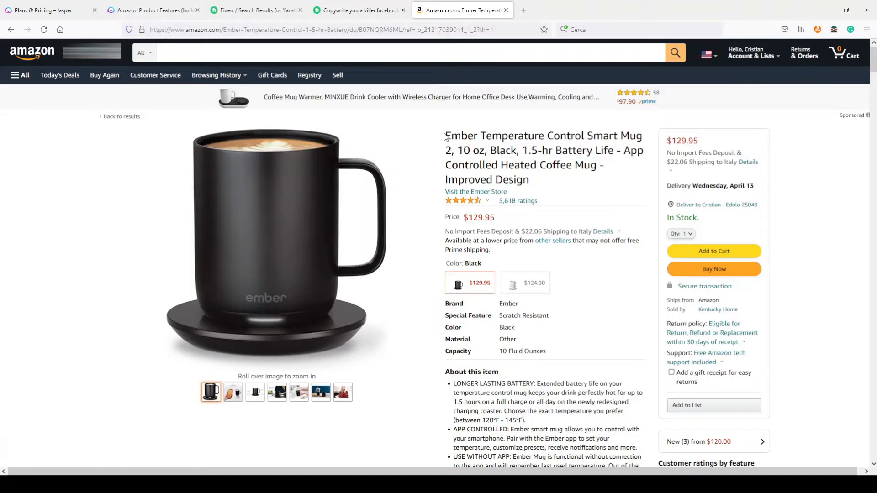
drag(446, 135, 641, 142)
key(ctrl+c)
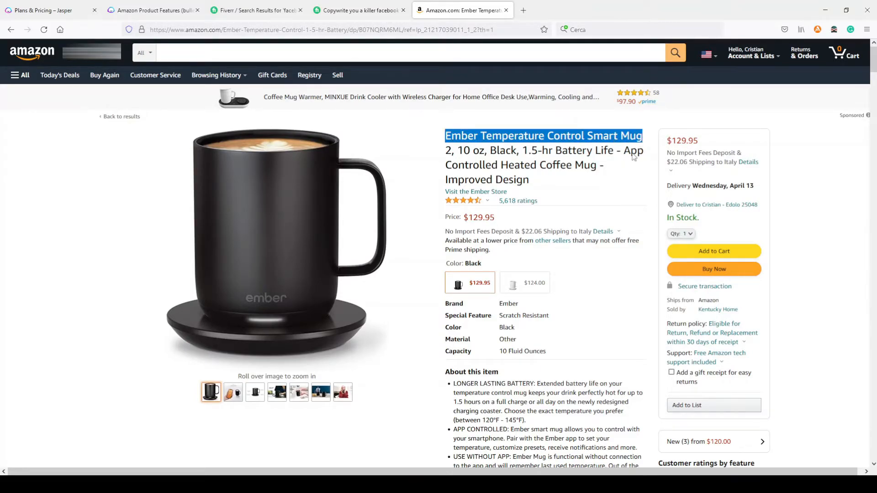
click(137, 11)
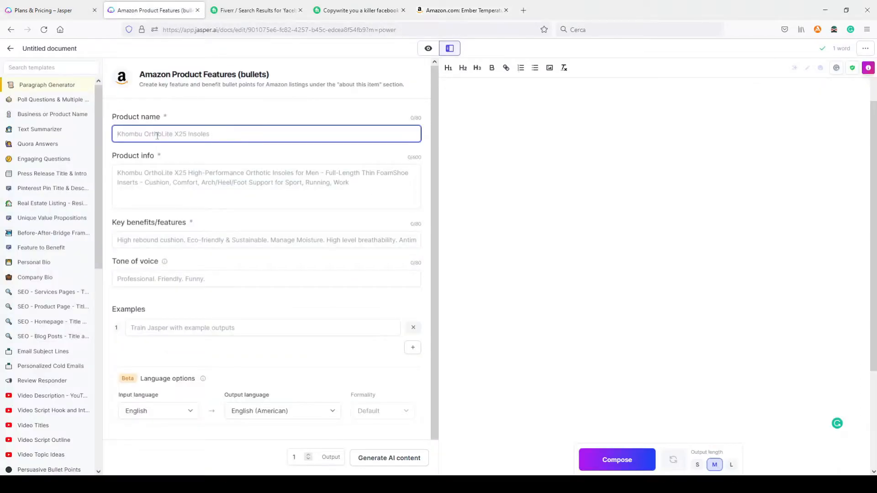
key(ctrl+v)
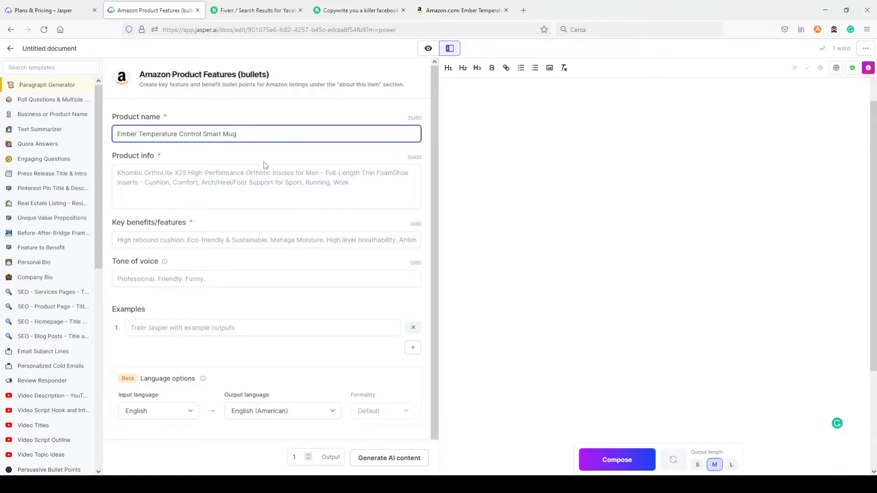
Copy the Ember brand paragraph from the Amazon product description into the template's product info
click(461, 10)
scroll(540, 345, down, 6)
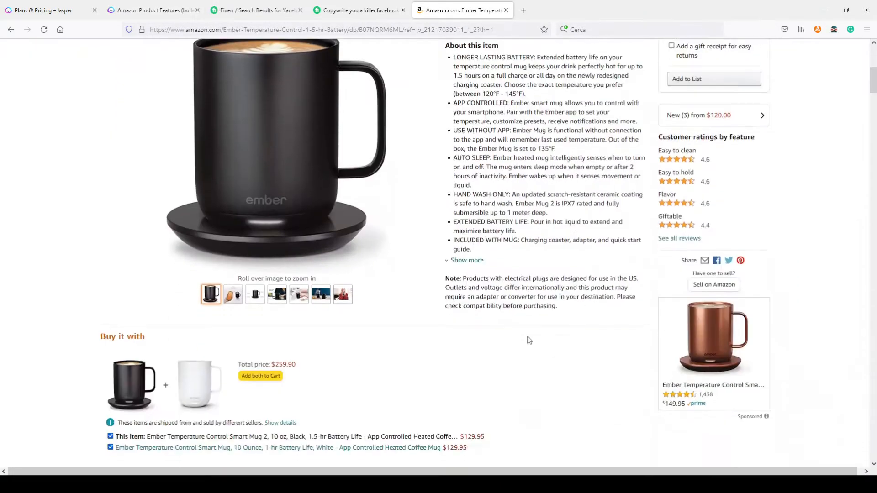
scroll(540, 344, down, 20)
scroll(369, 309, up, 7)
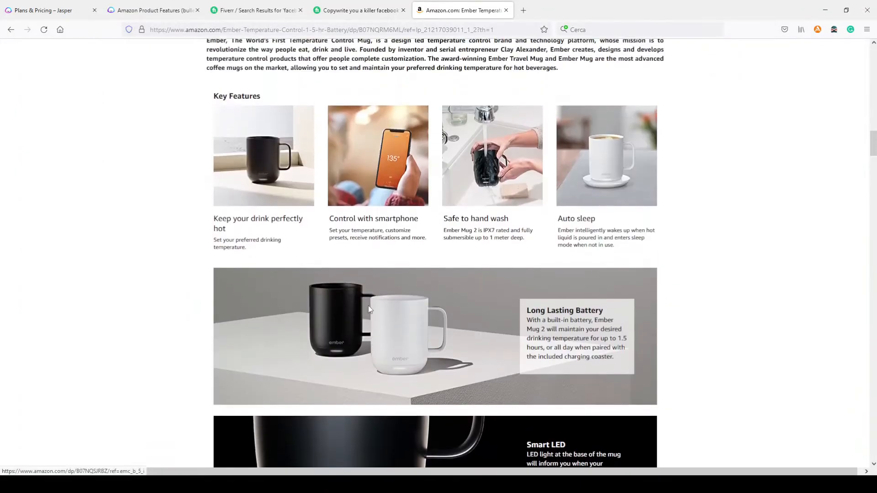
scroll(368, 305, up, 4)
drag(207, 227, 568, 259)
key(ctrl+c)
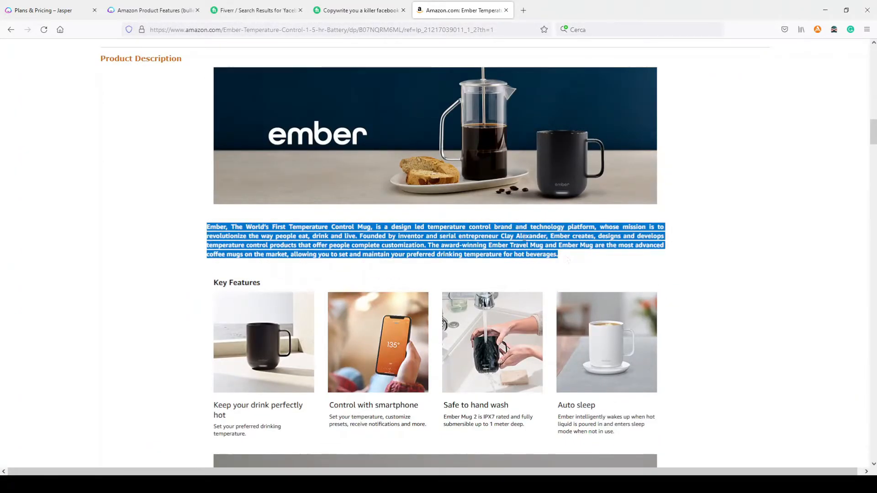
click(123, 11)
click(139, 176)
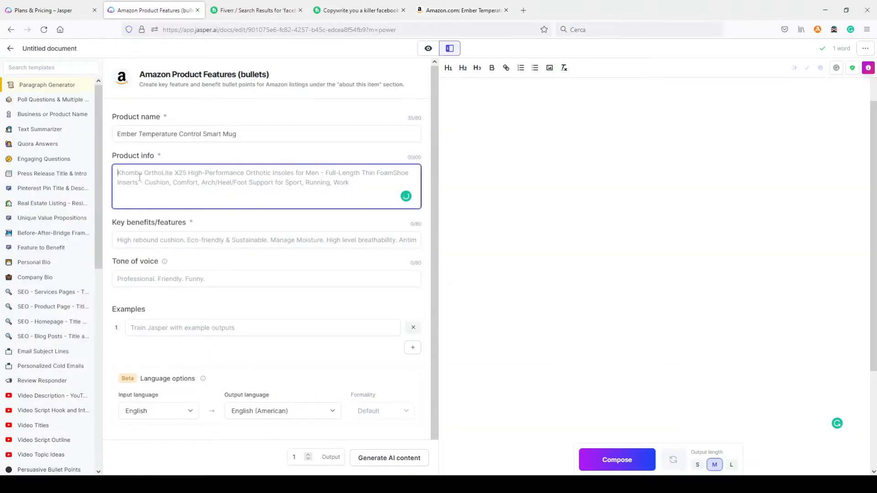
key(ctrl+v)
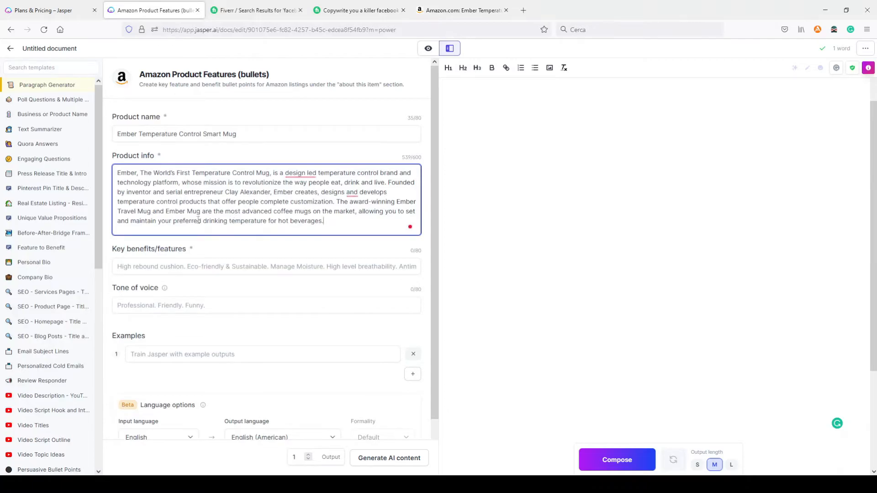
Accept the writing corrections in the product info so it reads "design-led" and "designs, and develops"
mouse_move(301, 173)
click(305, 195)
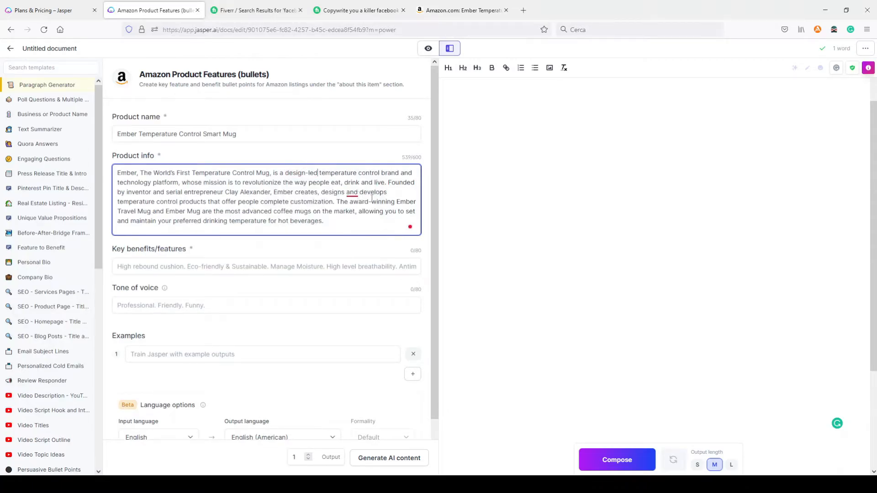
click(355, 204)
Copy the key feature "Keep your drink perfectly hot" from the Amazon page into the template's key benefits/features
click(133, 267)
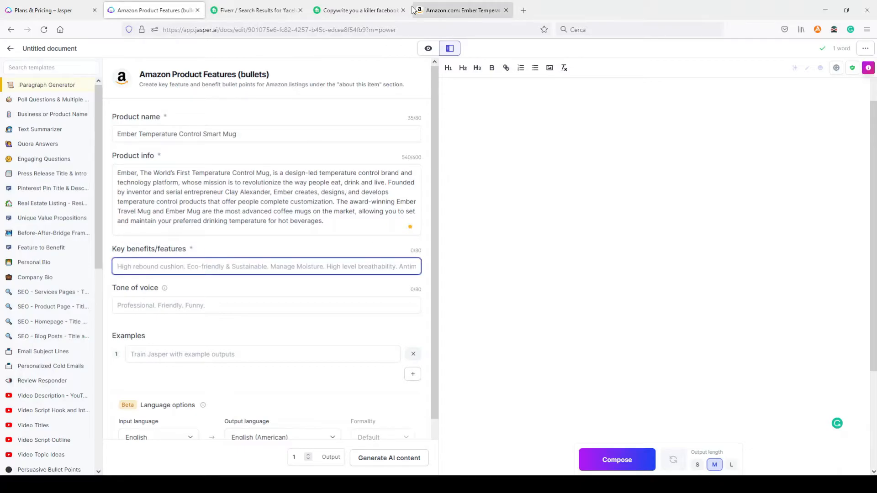
click(457, 10)
scroll(361, 319, down, 3)
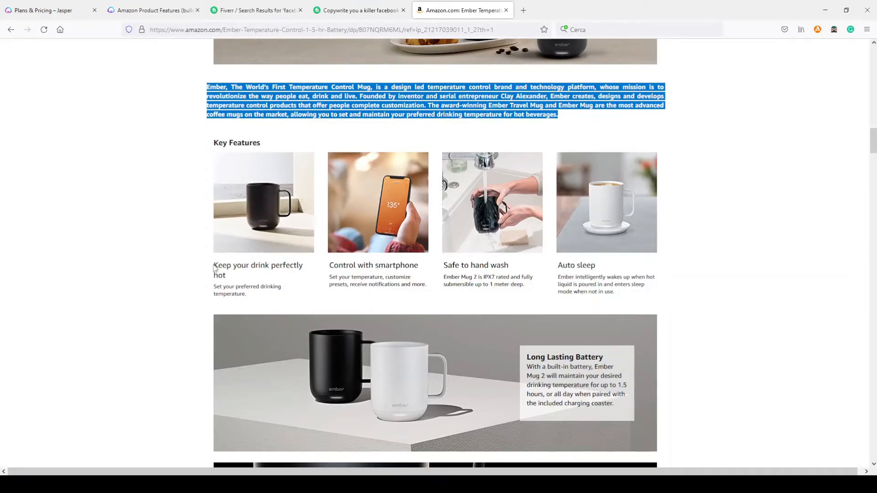
mouse_move(214, 264)
mouse_down()
mouse_move(232, 280)
mouse_move(226, 276)
mouse_up()
key(ctrl+c)
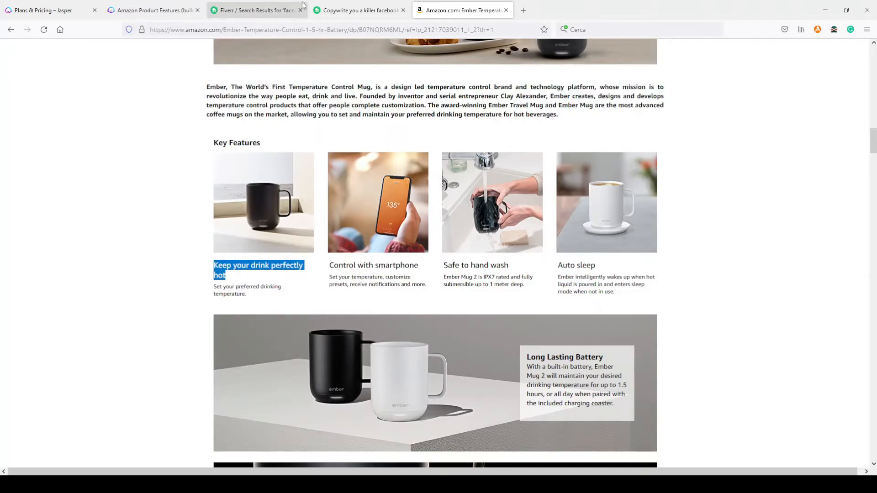
click(155, 10)
key(ctrl+v)
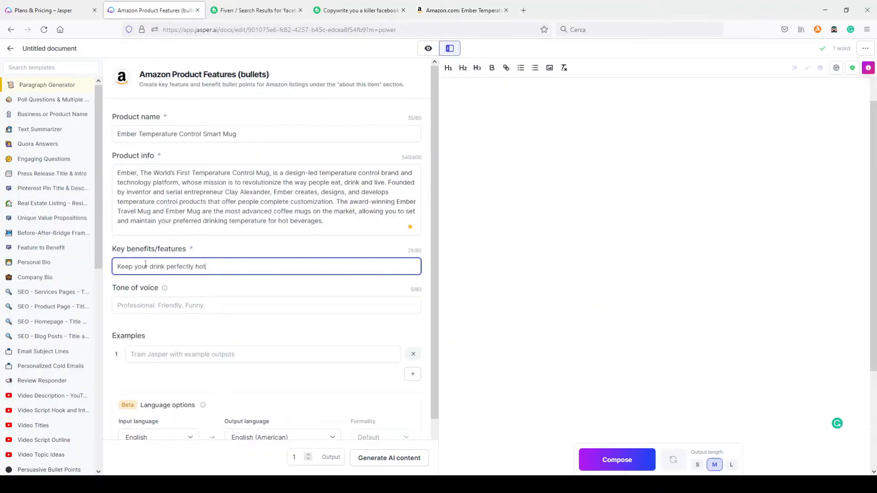
Add a period and the Amazon key feature "Control with smartphone" to the template's key benefits/features
click(444, 11)
drag(329, 265, 419, 265)
key(ctrl+c)
click(151, 10)
click(254, 269)
text(.)
key(ctrl+v)
Copy the Amazon key feature "Safe to hand wash" into the template's key benefits/features, ending it with a period
click(446, 10)
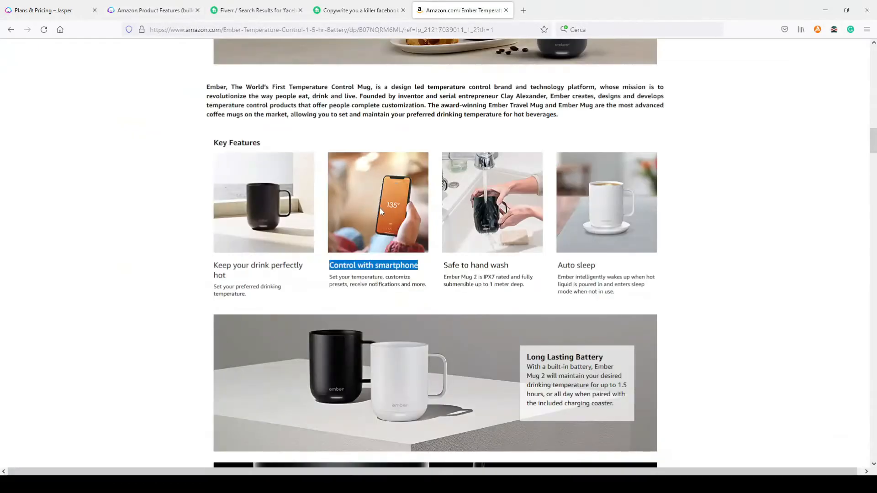
drag(443, 265, 508, 265)
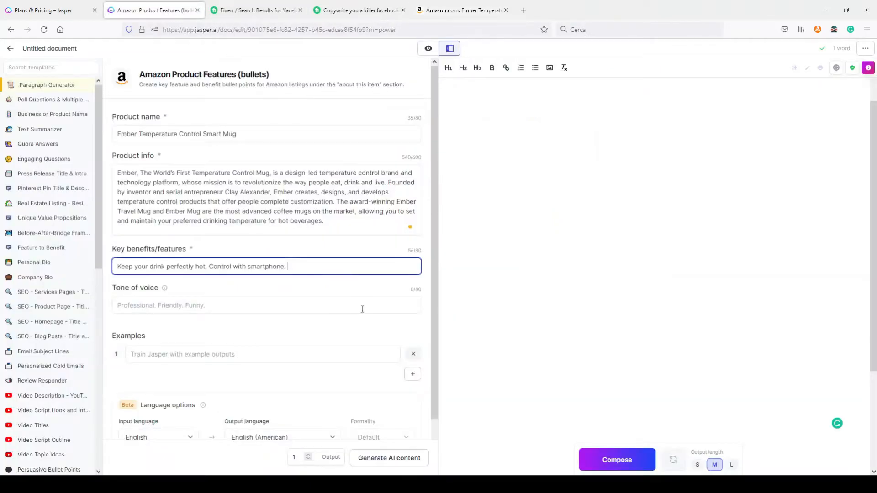
click(170, 13)
click(309, 270)
key(ctrl+v)
Try adding the Amazon key feature "Auto sleep" to the template's key benefits/features
click(458, 4)
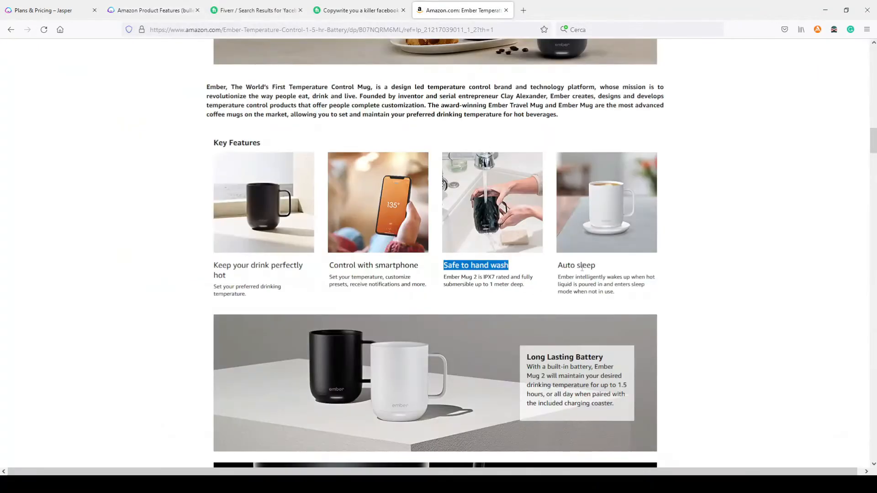
drag(558, 266, 594, 264)
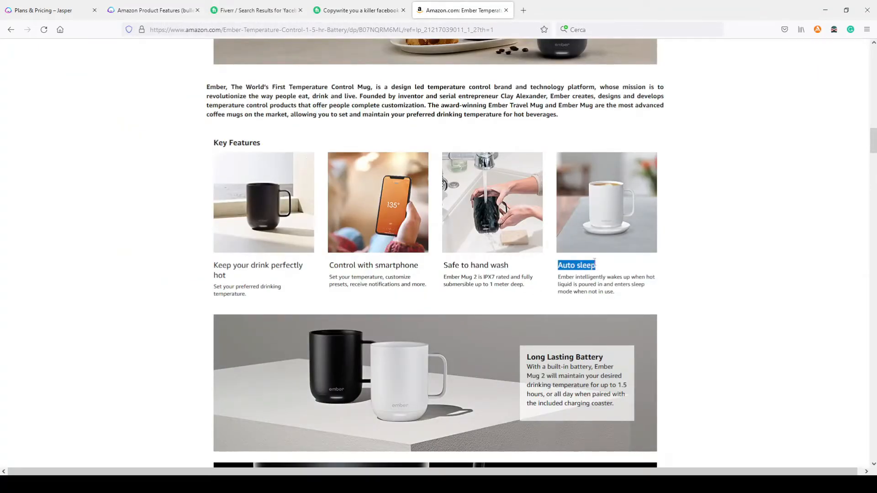
click(151, 10)
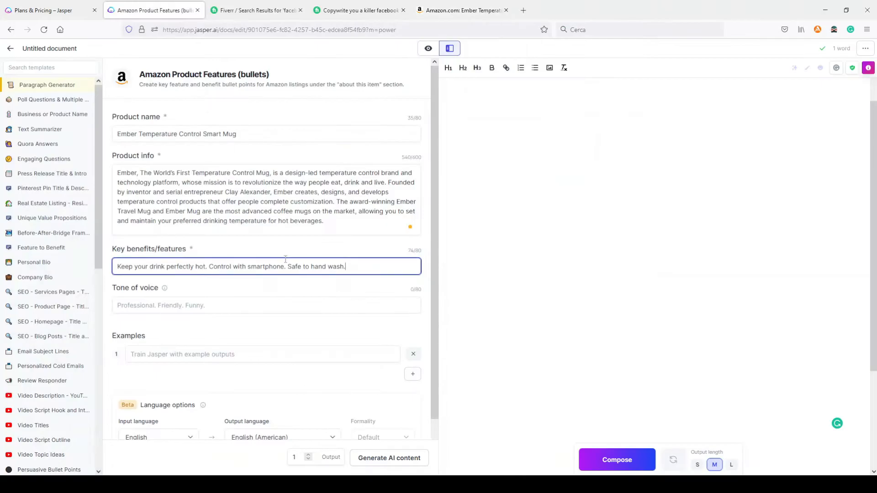
key(ctrl+v)
drag(369, 267, 345, 266)
key(BackSpace)
Set the template's tone of voice to "professional"
scroll(318, 264, down, 1)
click(222, 259)
text(profe)
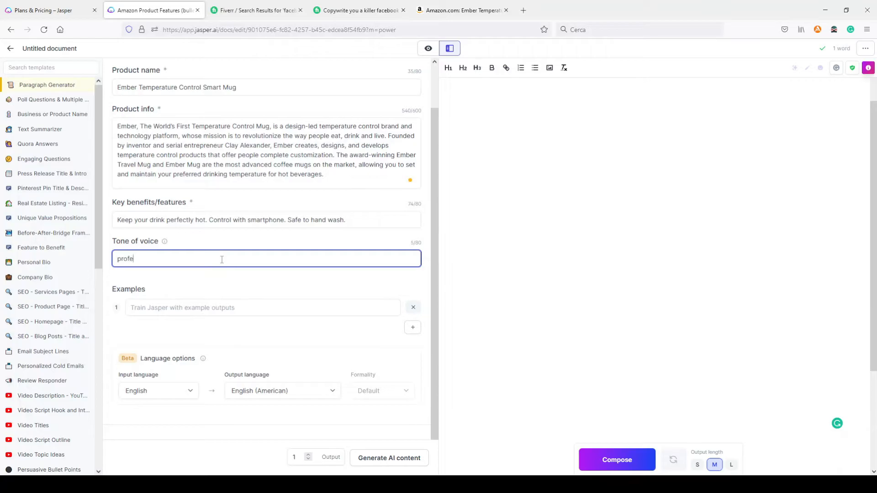
text(ssional)
Examine the "About this item" bullets on the mug's Amazon page as possible material for the template's example outputs
scroll(272, 262, down, 1)
click(224, 301)
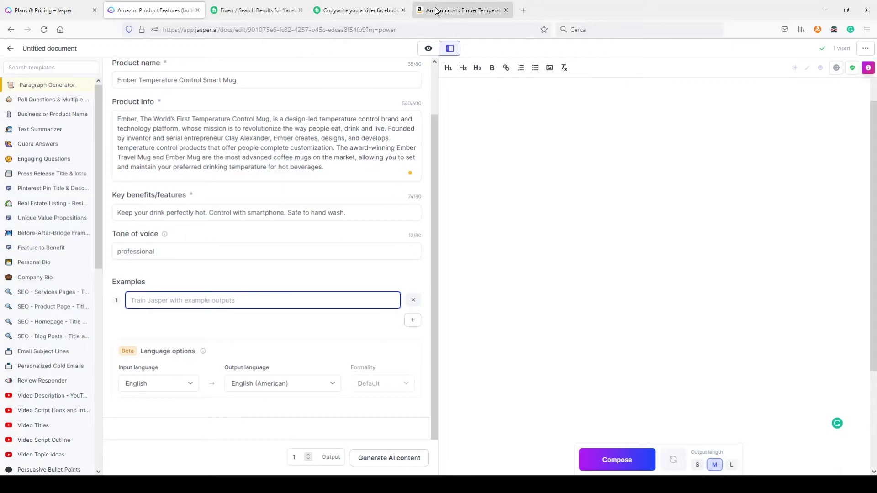
click(458, 11)
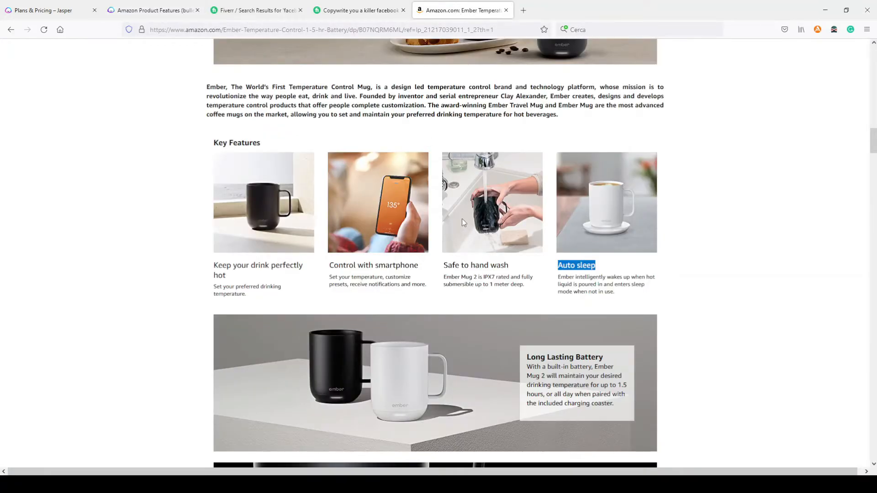
scroll(464, 220, up, 15)
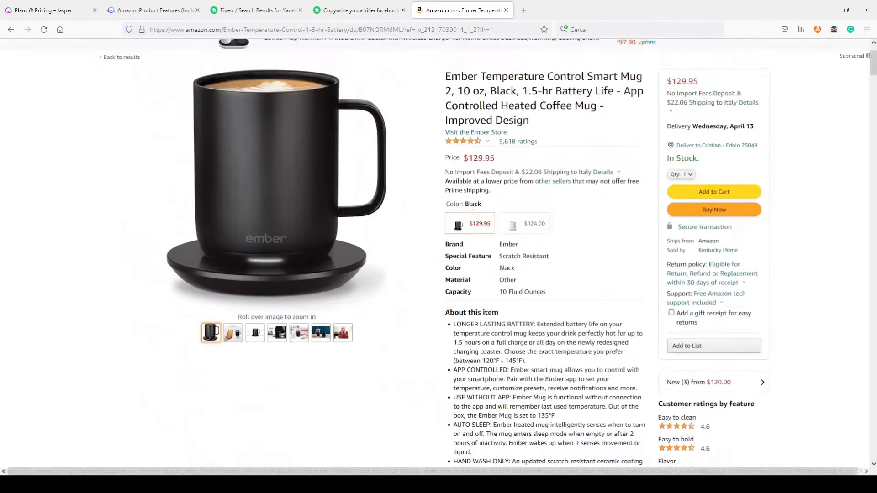
scroll(475, 208, down, 5)
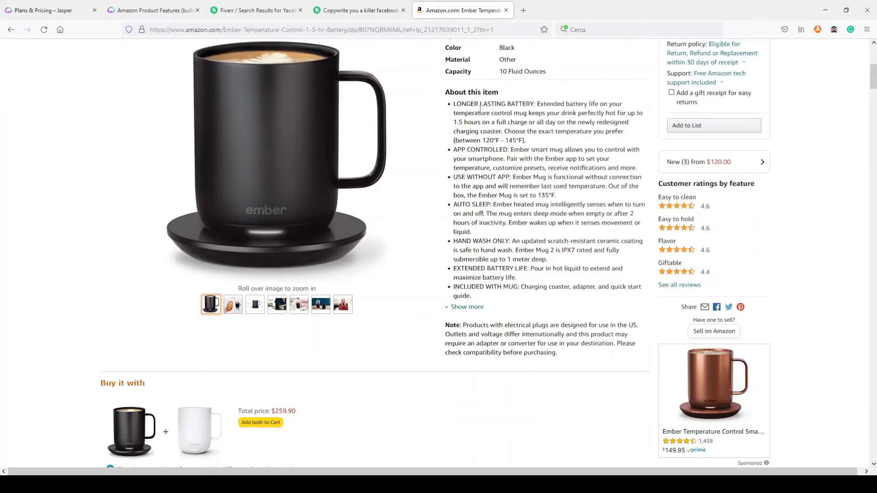
click(137, 11)
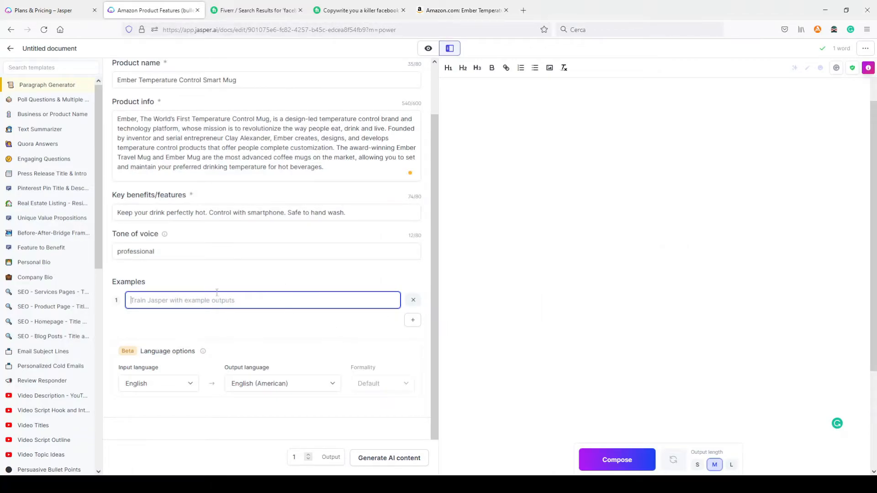
Review the completed Amazon Product Features template and generate one AI output from it
scroll(346, 281, up, 2)
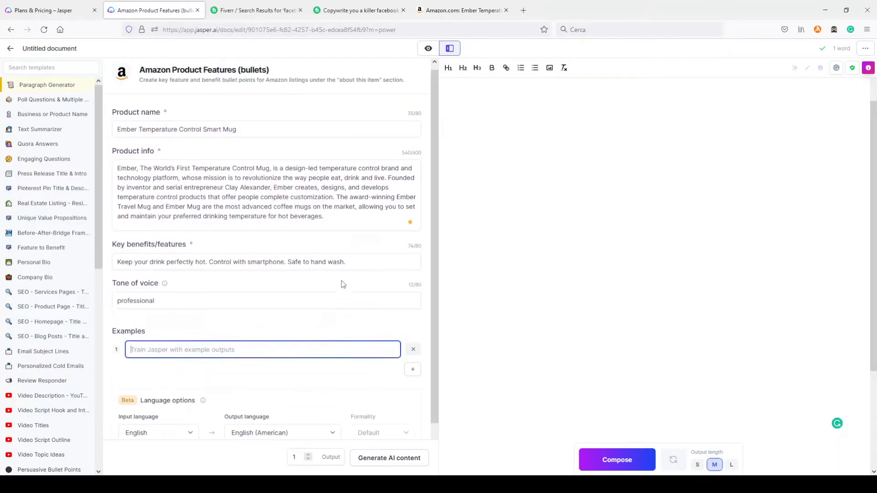
scroll(341, 280, down, 2)
scroll(341, 281, up, 2)
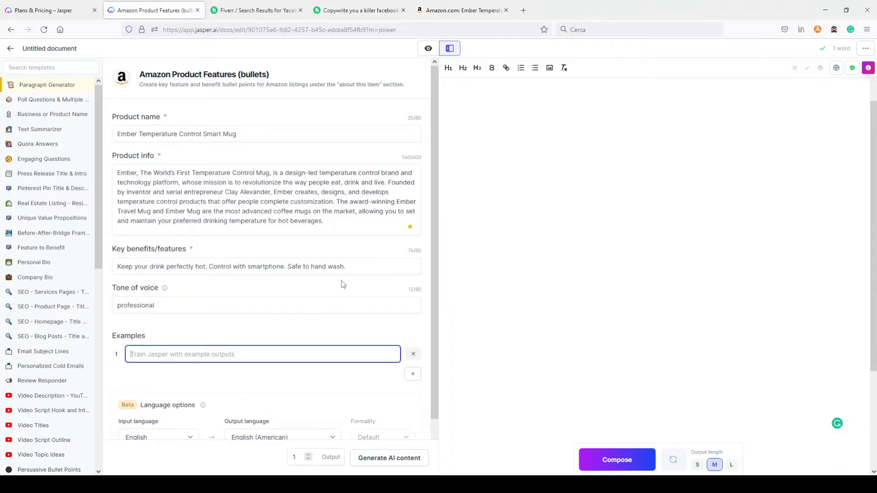
scroll(341, 281, down, 2)
scroll(339, 283, up, 2)
click(386, 457)
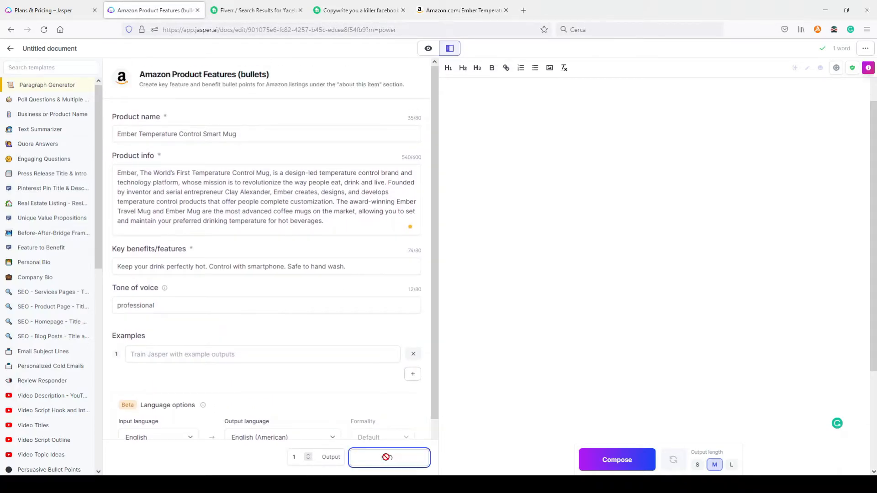
scroll(385, 330, down, 5)
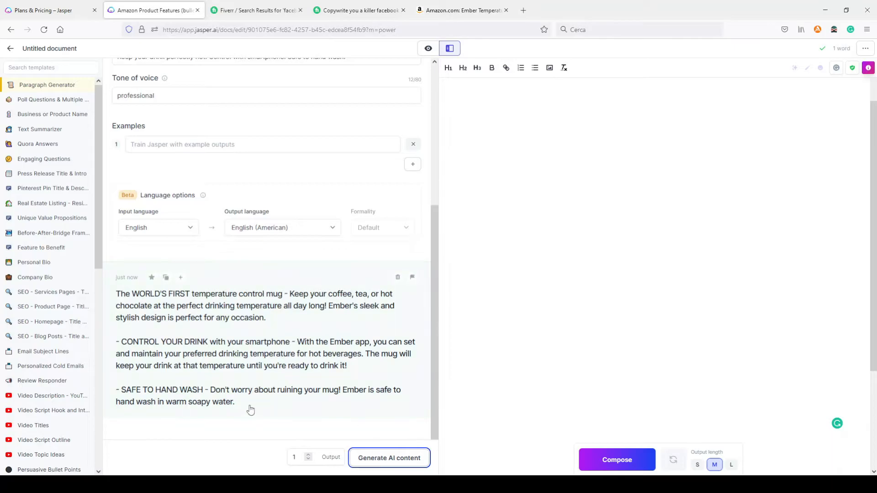
Copy the generated product feature bullets into the empty document
click(166, 277)
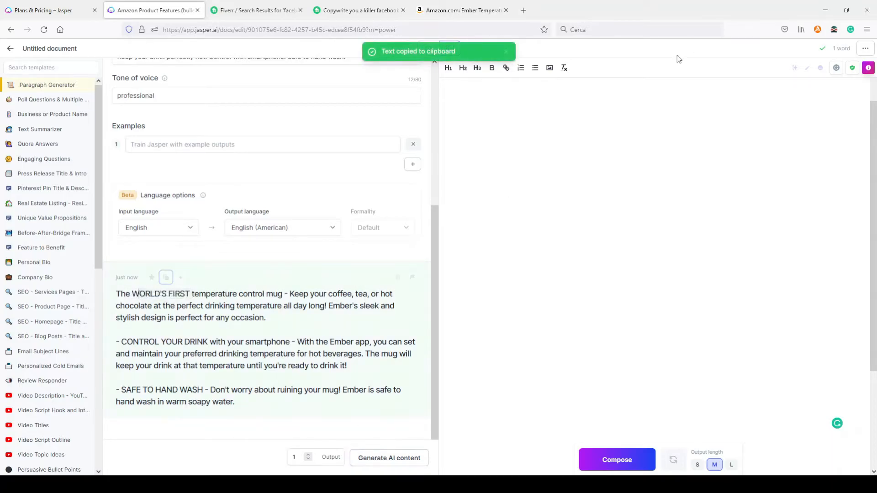
click(631, 114)
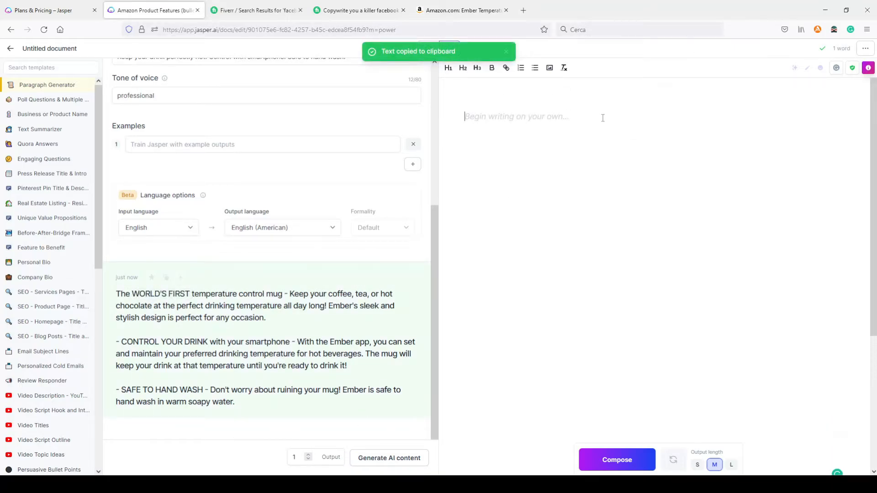
key(ctrl+v)
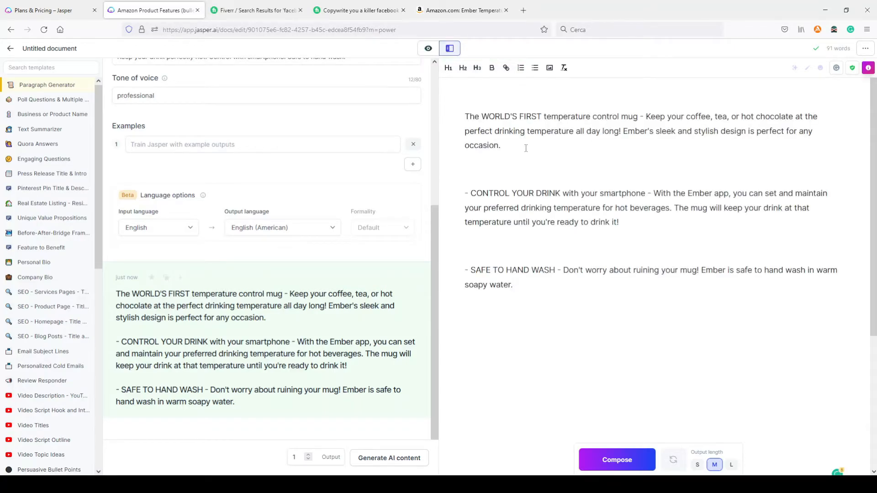
Remove the extra blank lines between the three pasted feature paragraphs
click(525, 148)
key(Delete)
click(646, 196)
key(Delete)
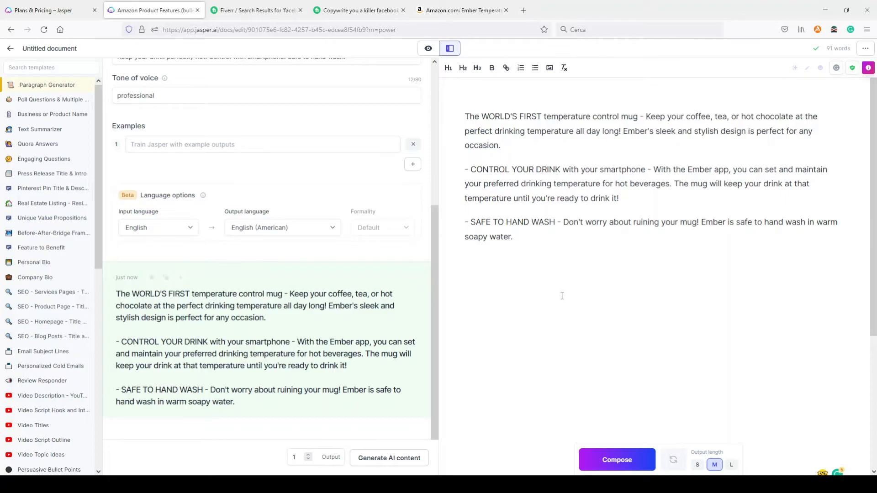
Copy the template's full product info paragraph to the start of the document, above the generated bullets
scroll(338, 207, up, 5)
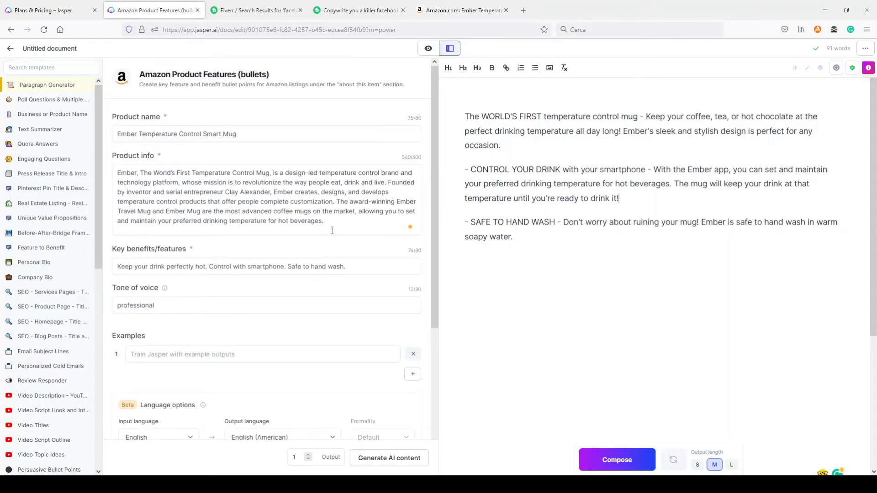
drag(332, 232, 118, 172)
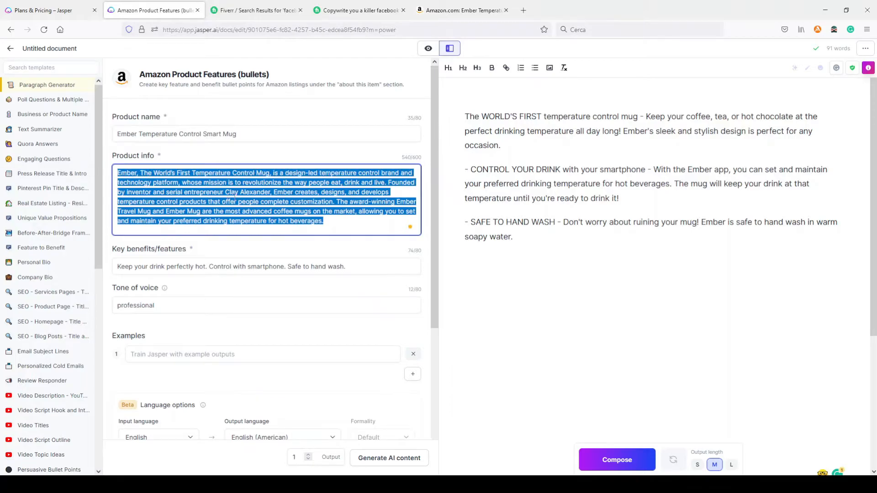
click(495, 108)
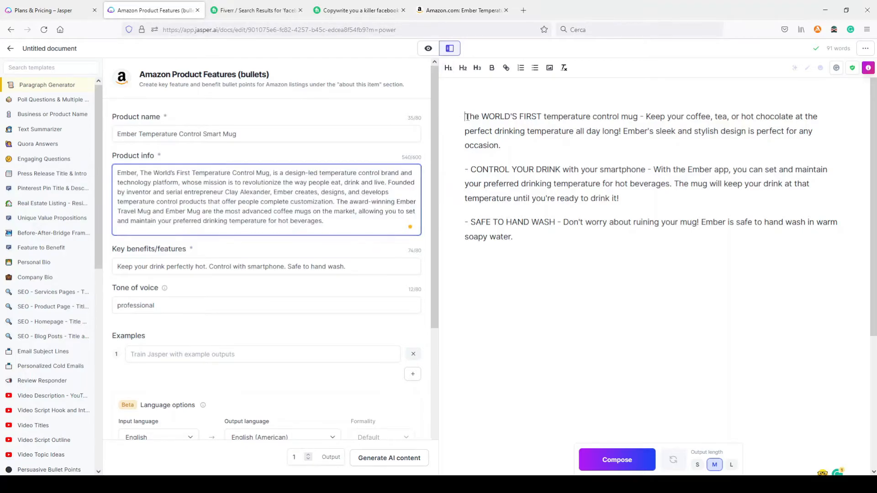
key(Return)
key(ctrl+v)
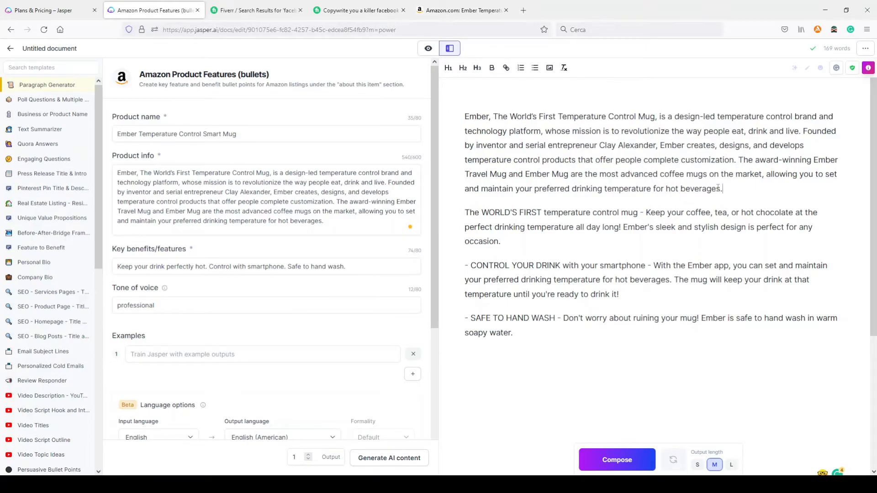
Insert blank lines between the Ember description paragraph and the generated bullets
key(Return)
key(Return)
key(Return)
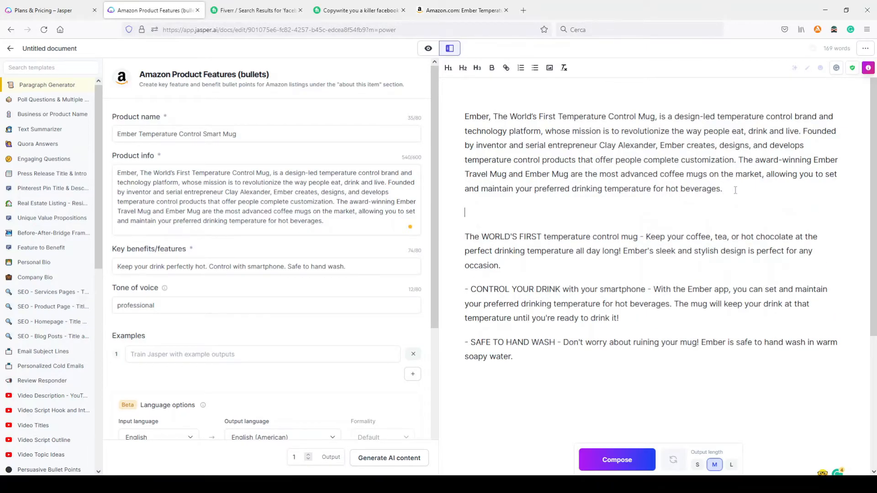
click(494, 213)
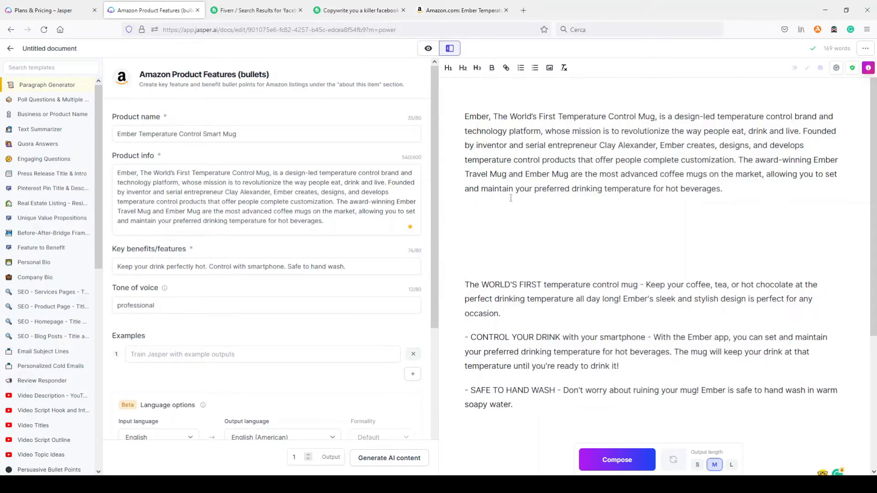
Switch to the editor-only view and write "write 4 bullet points with Ember Control Mug benefits" below the Ember description paragraph
scroll(341, 225, down, 5)
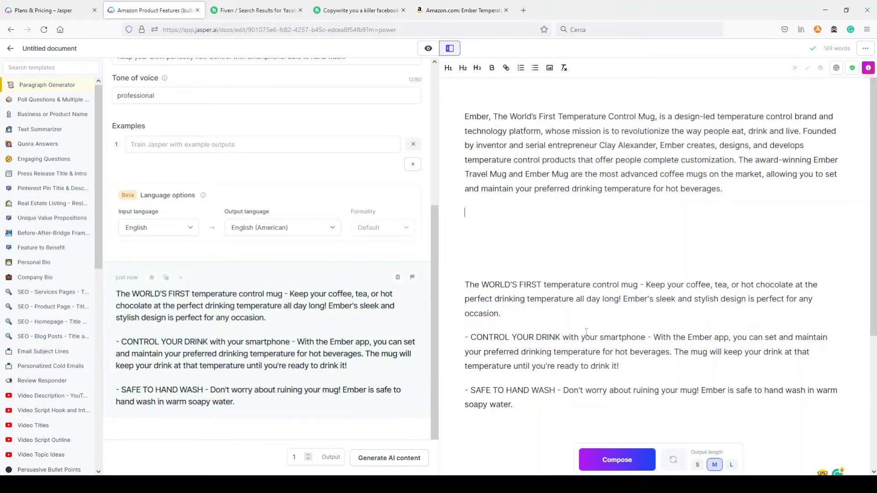
click(428, 49)
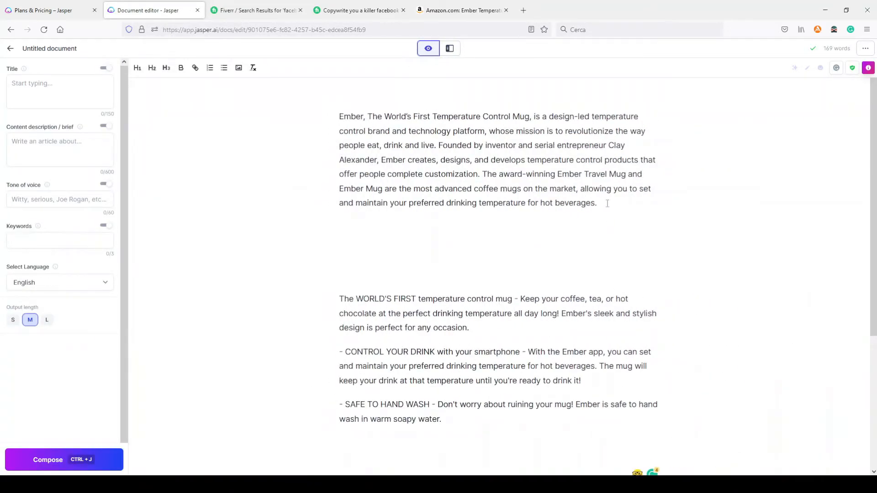
click(394, 225)
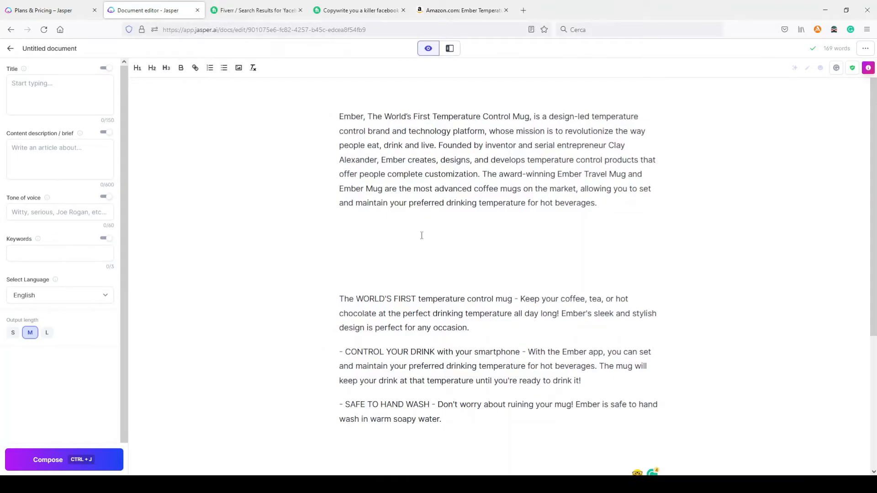
text(write 4 bullet points)
key(BackSpace)
key(BackSpace)
text(ts with Ember)
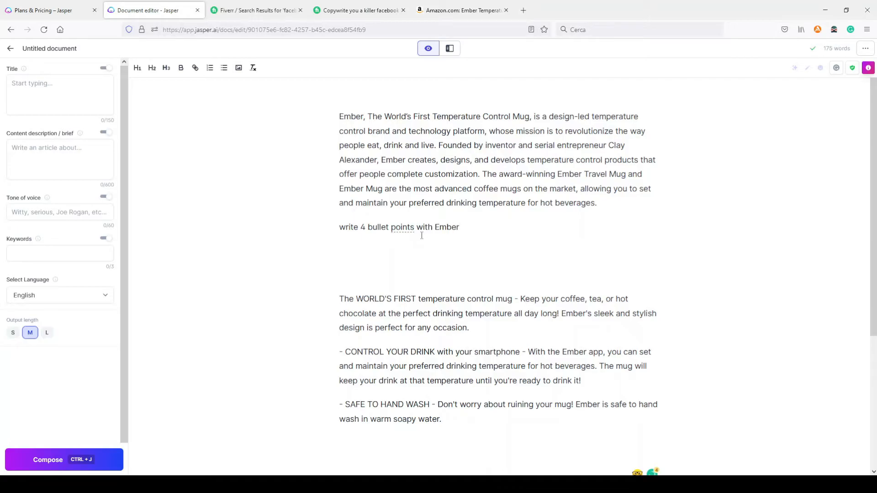
text( Contriol Mug benefits)
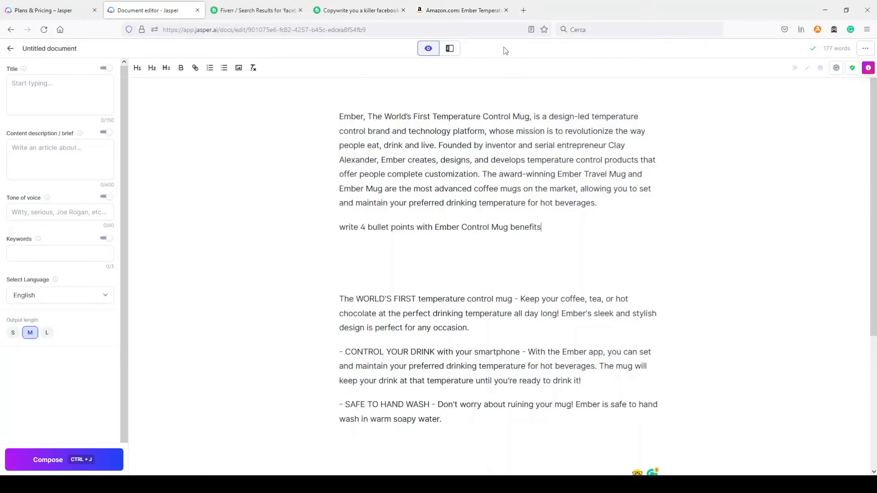
Return to the template view, search for "amazon" and reopen the Amazon Product Features (bullets) template
click(450, 51)
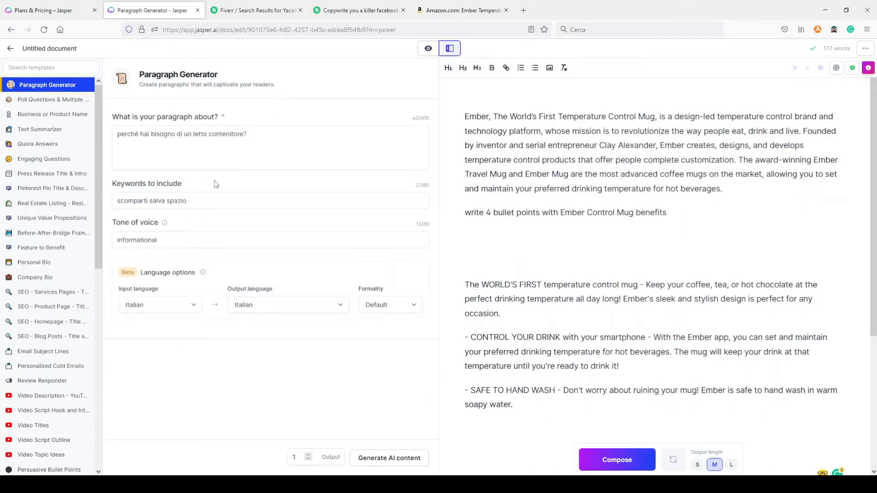
click(50, 67)
text(amazon)
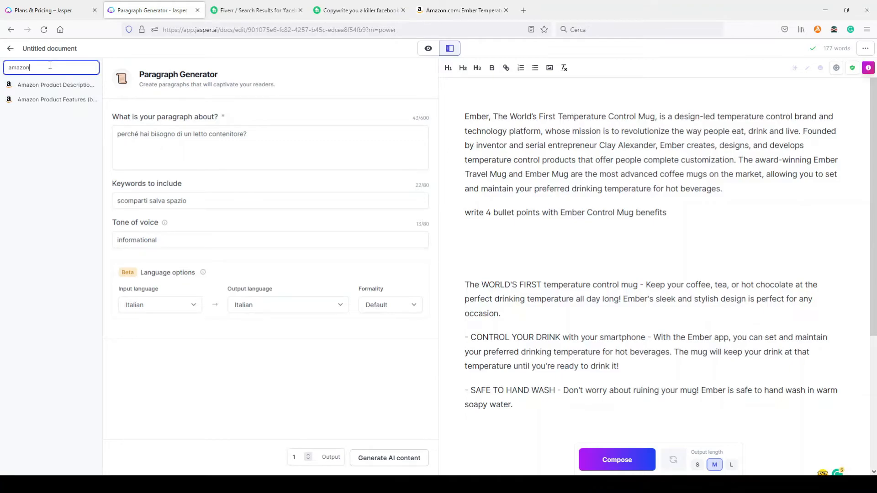
click(56, 102)
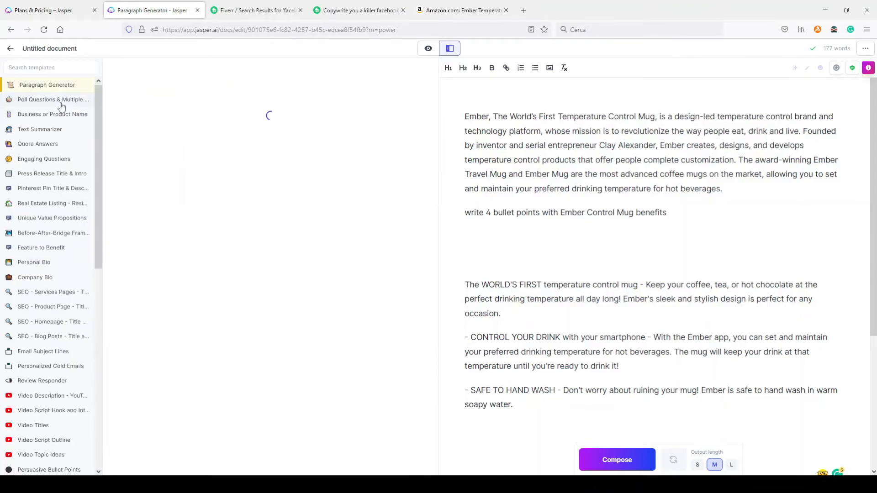
Copy the template's key benefits/features text onto a new line between the Ember description and the "write 4 bullet points" instruction
drag(374, 240, 94, 254)
key(ctrl+c)
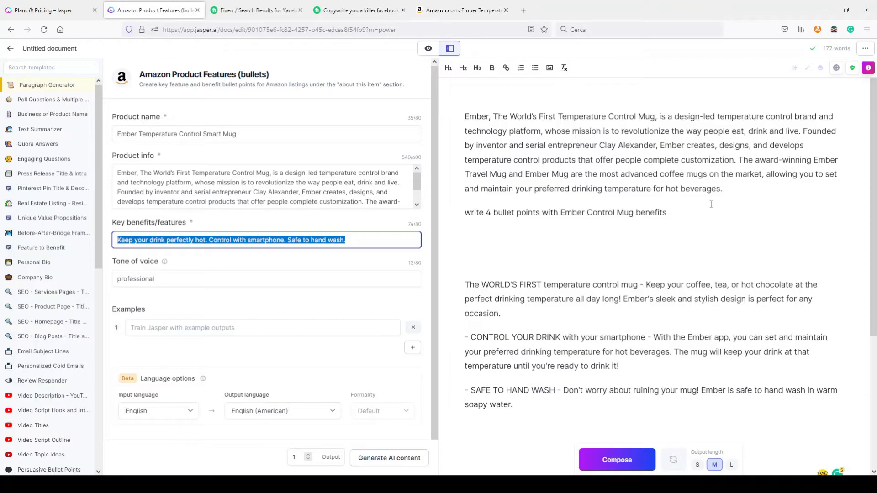
click(727, 189)
key(Return)
key(ctrl+v)
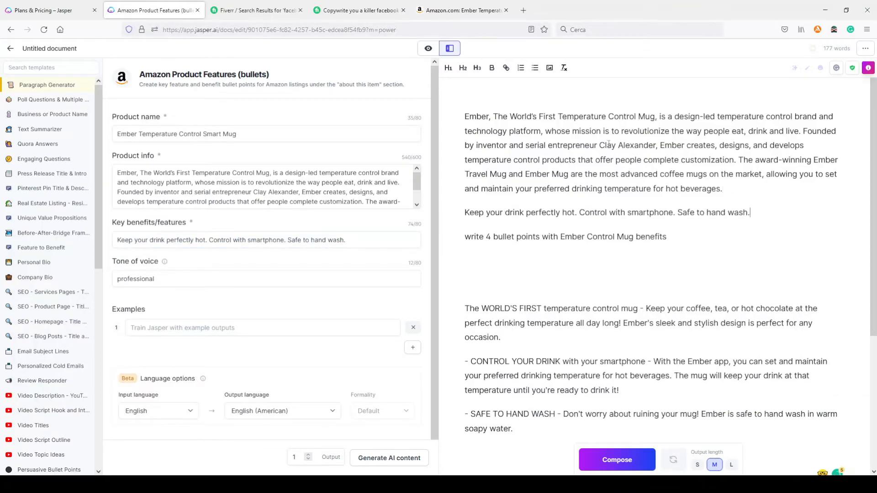
Switch to the editor-only view and put the label "Key Benefits/fetures:" before the "Keep your drink perfectly hot" line
click(428, 48)
drag(345, 227, 339, 227)
click(339, 227)
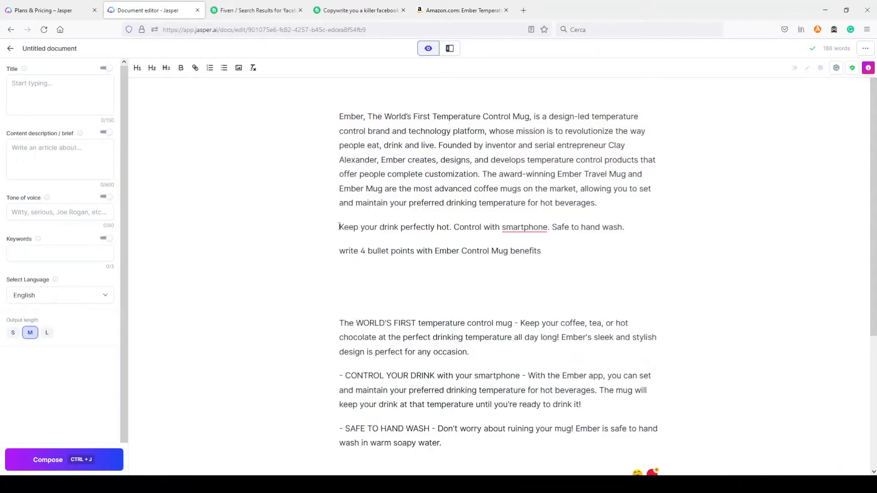
text(Key Benefits)
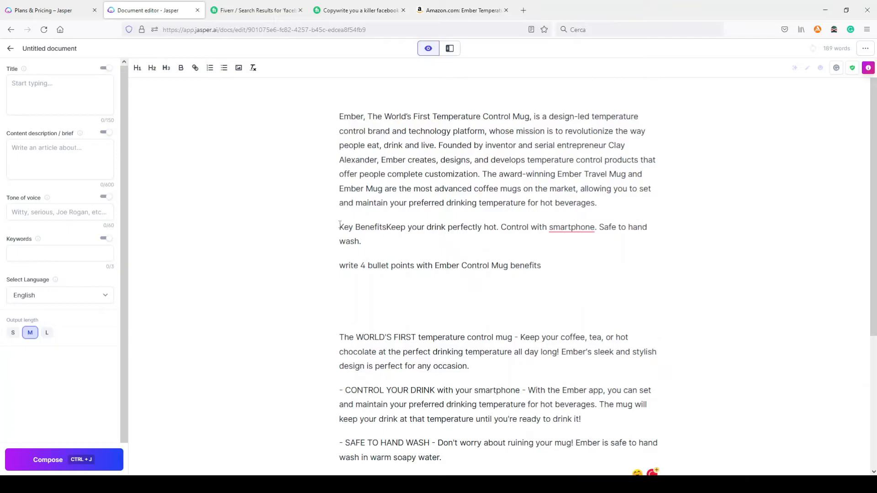
text(/fetures)
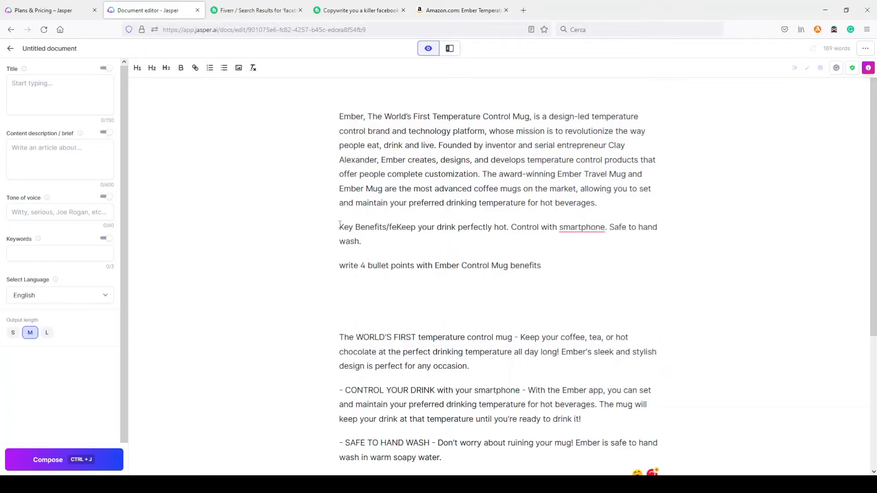
text(:)
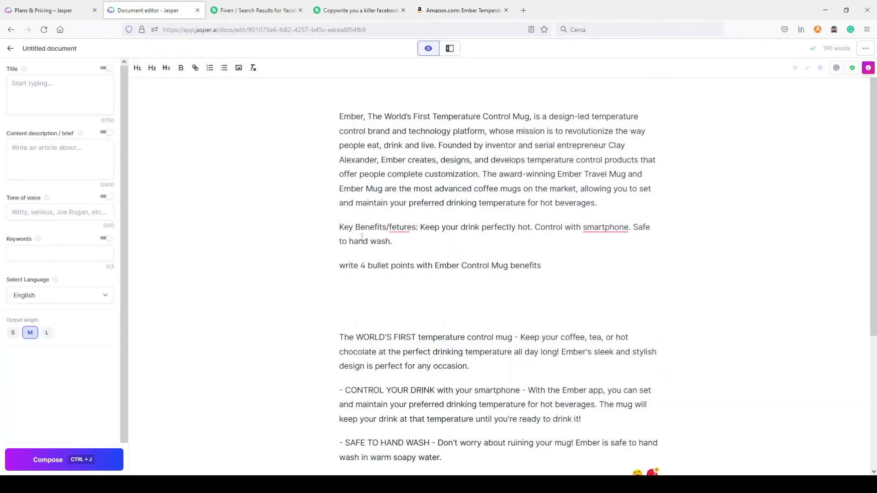
Correct the benefits line with the suggested fixes "features" and "a smartphone"
right_click(402, 228)
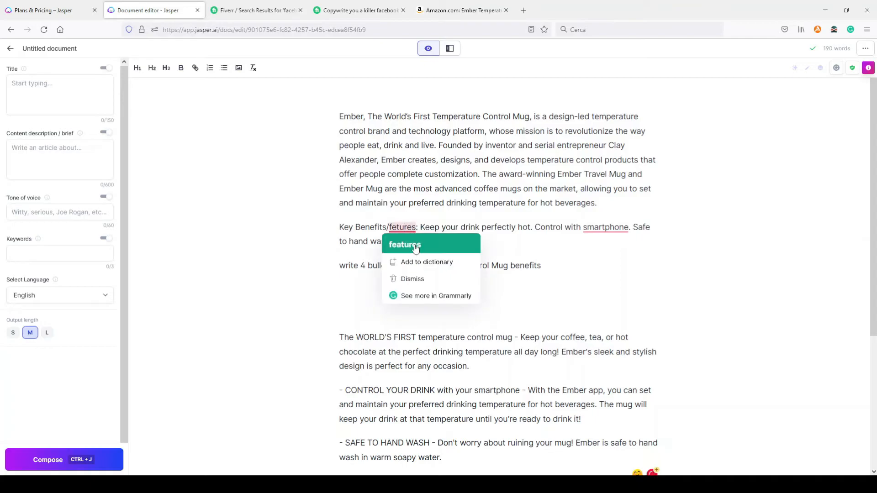
click(404, 246)
mouse_move(612, 229)
click(606, 246)
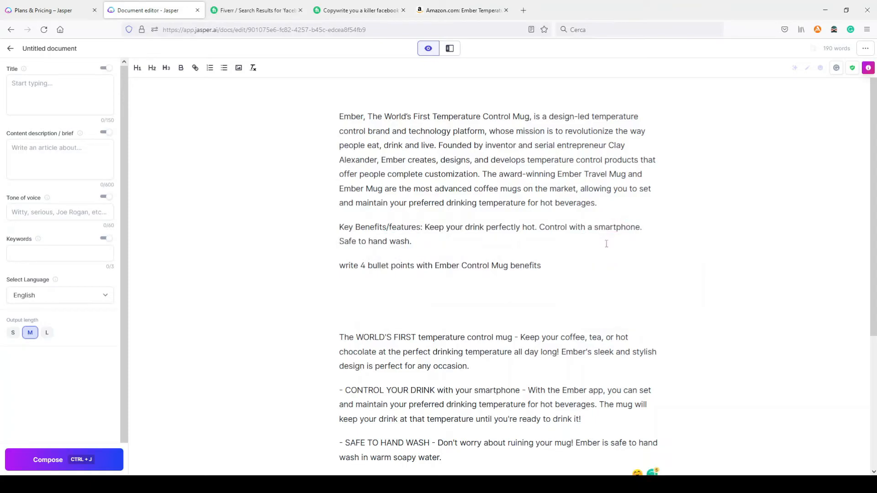
Run the "write 4 bullet points" instruction, move its first generated line onto its own line and format it as a bullet
click(557, 266)
key(ctrl+Return)
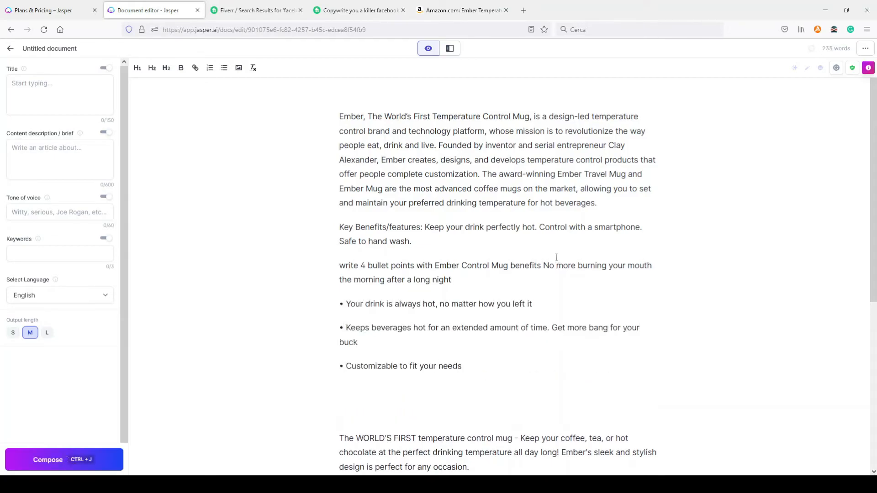
click(543, 266)
key(Return)
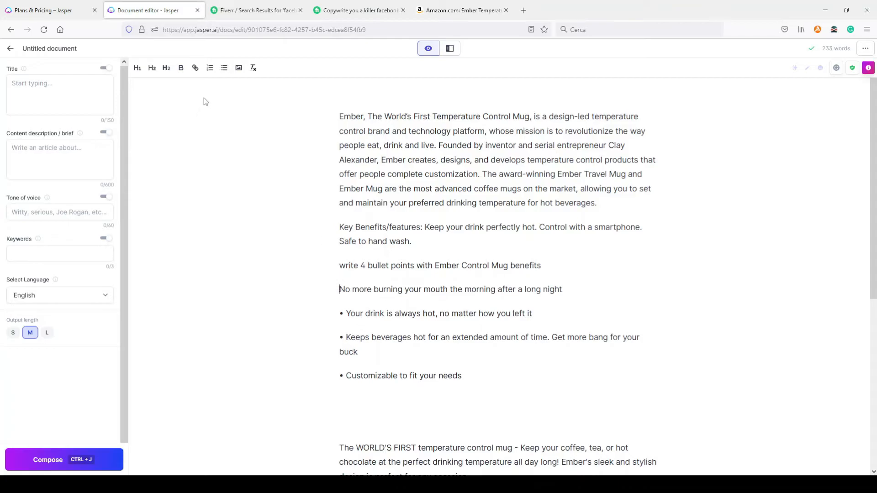
click(223, 68)
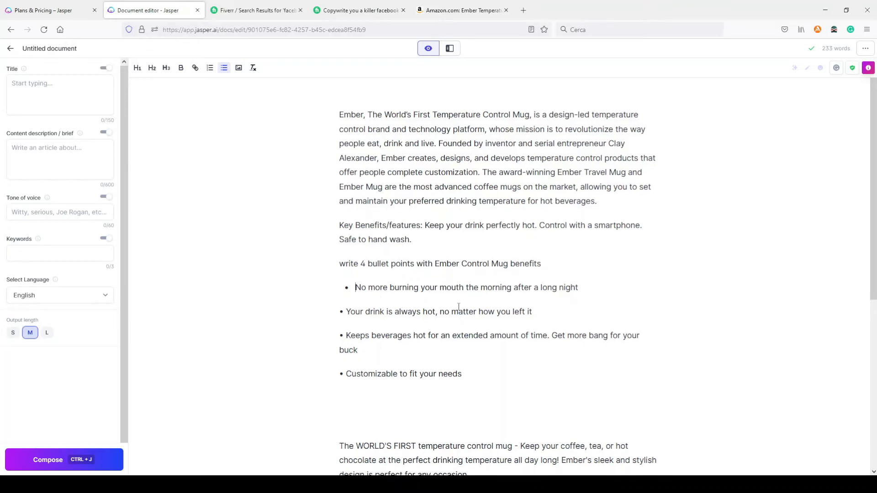
Delete the generated points below the "write 4 bullet points" instruction
scroll(443, 294, down, 4)
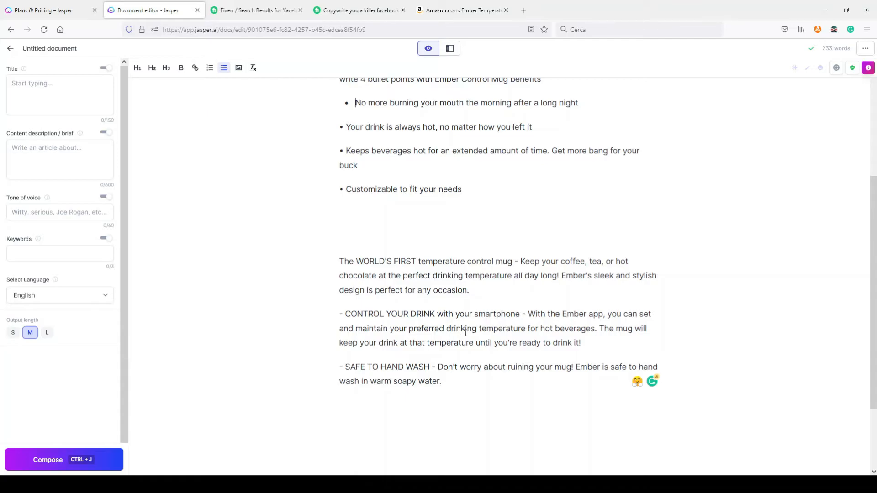
scroll(466, 332, up, 4)
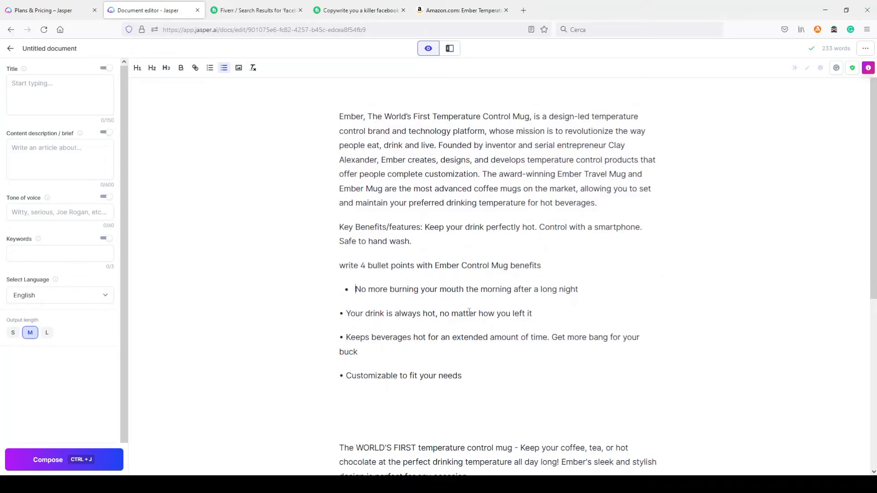
drag(469, 371, 356, 289)
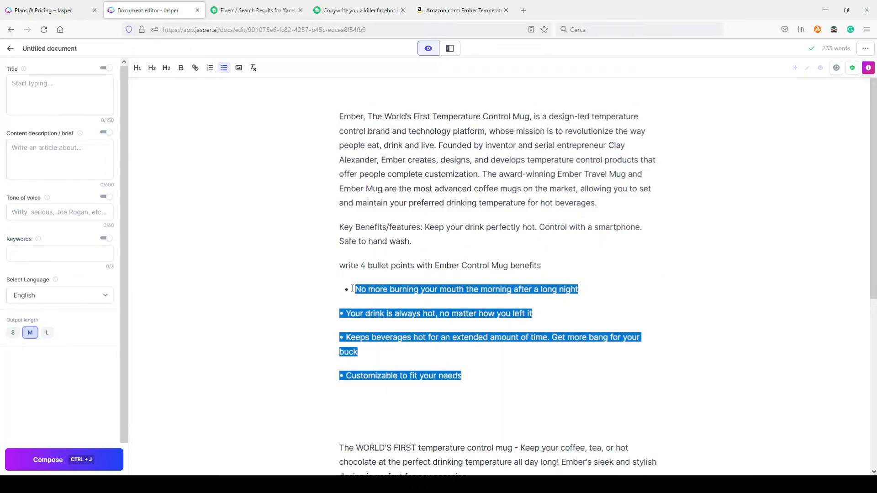
key(BackSpace)
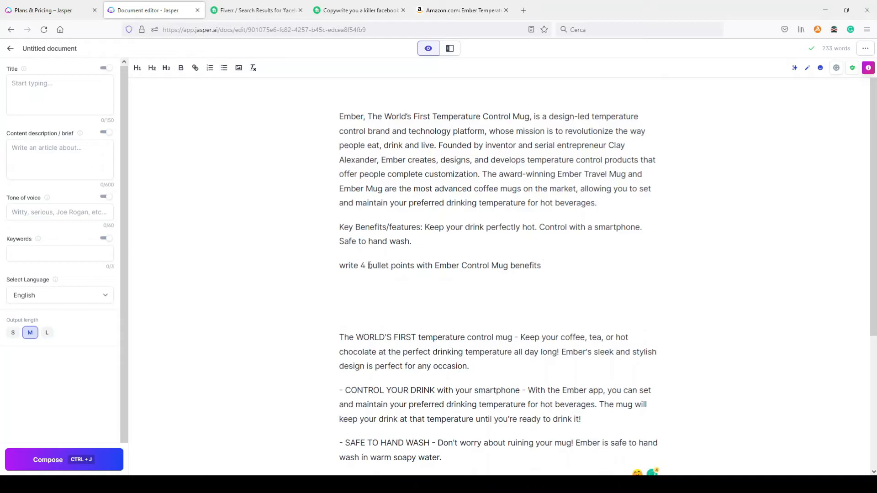
Insert "Amazon-Syle" before "bullet points" in the instruction and compose new content from the end of that line
text(Amazon)
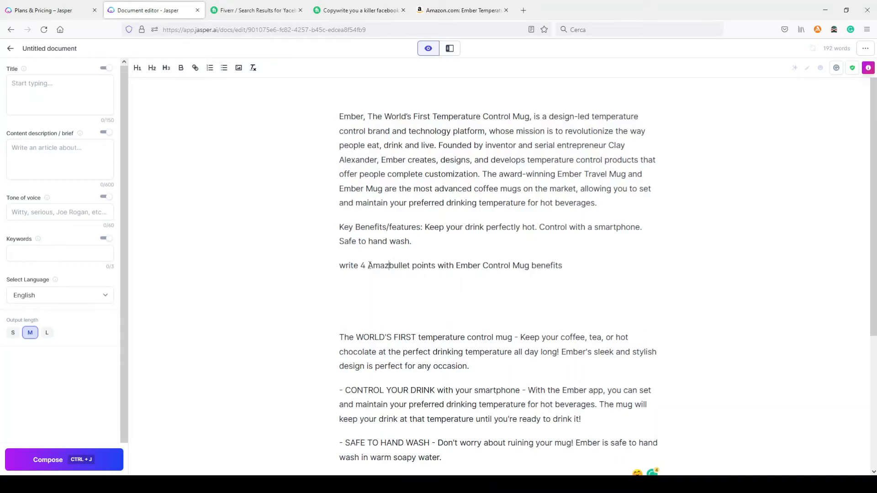
text(-Syle)
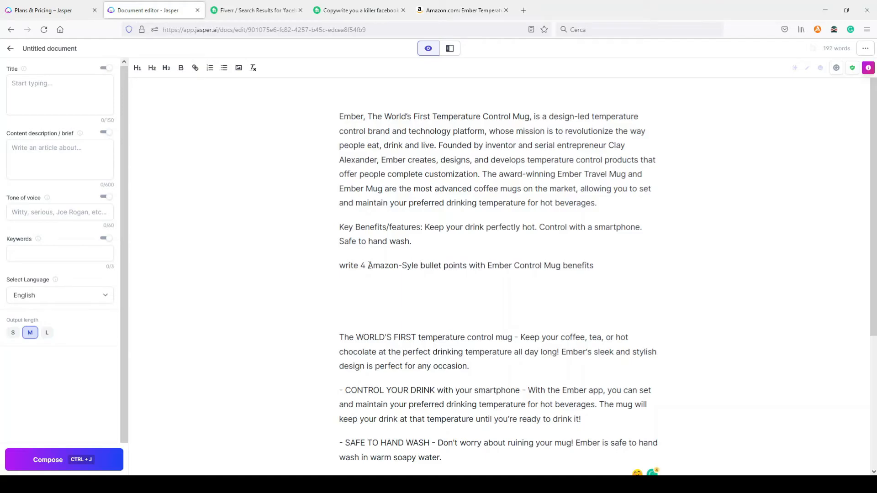
click(609, 266)
key(ctrl+j)
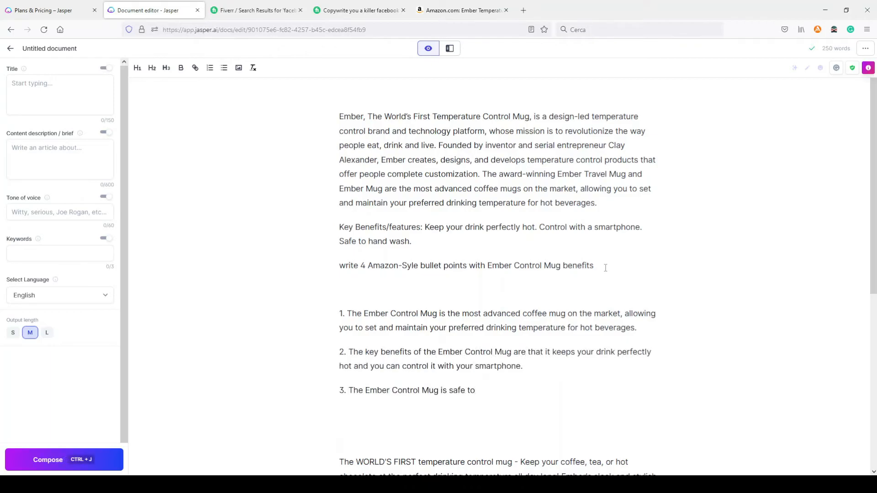
Set the output length to S and compose two more times to complete the fourth numbered point
click(13, 333)
click(48, 459)
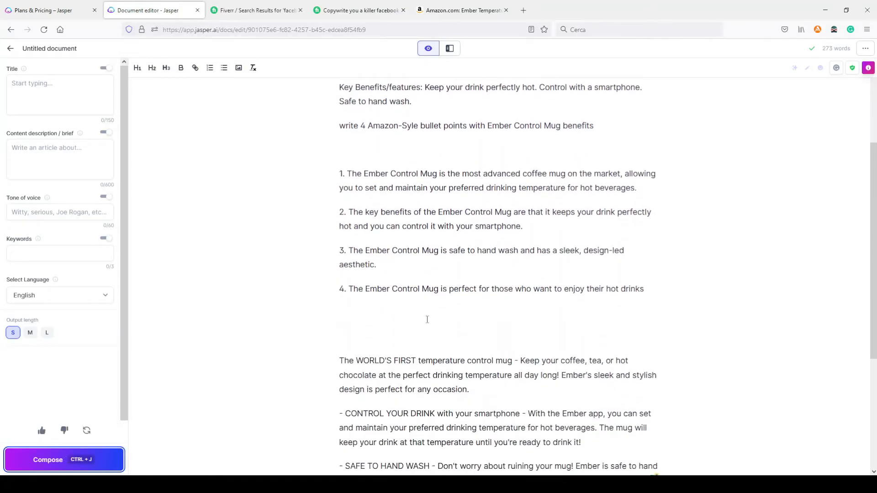
click(51, 461)
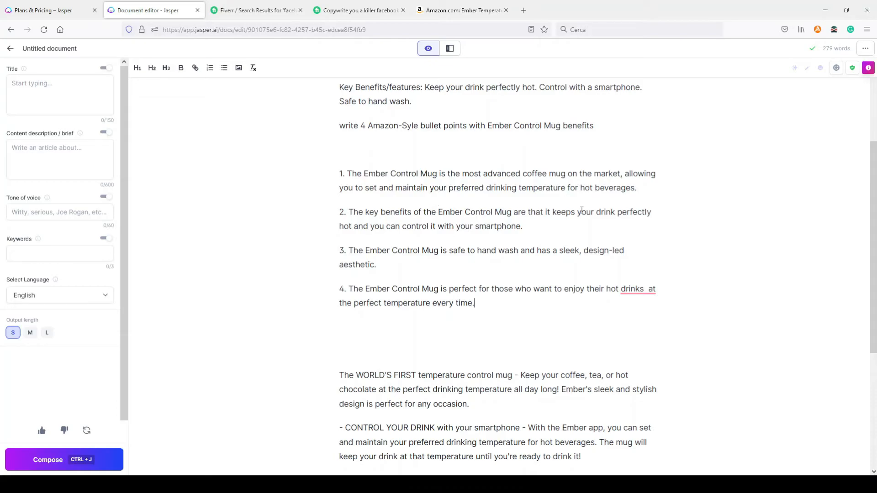
Compare the four numbered points from the written instruction with the template-generated bullets below them
scroll(493, 303, up, 1)
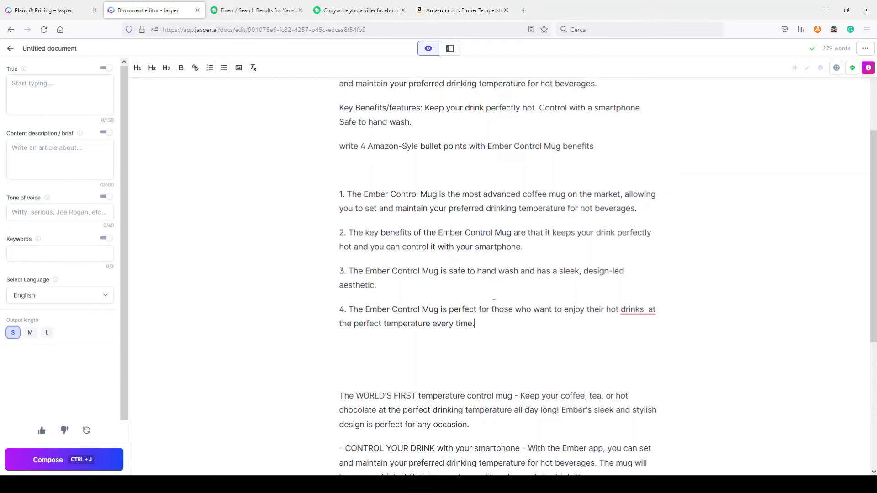
scroll(494, 303, up, 3)
scroll(493, 303, down, 1)
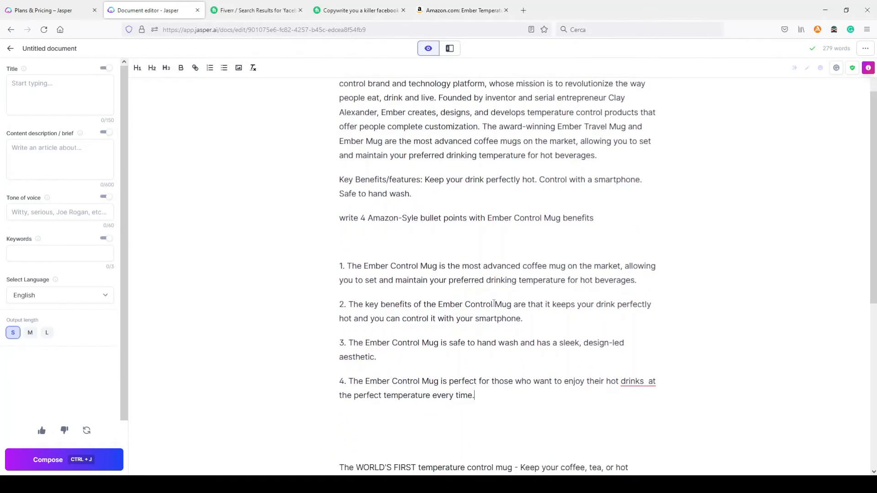
scroll(493, 303, down, 4)
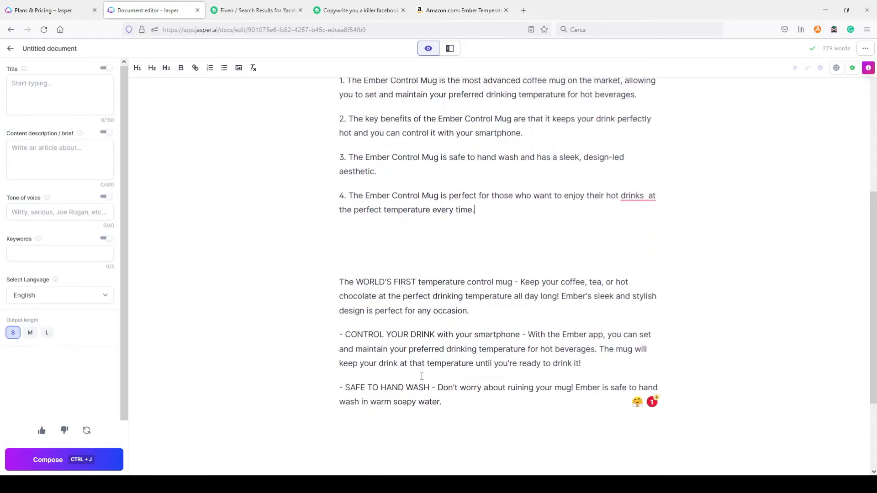
scroll(461, 353, up, 4)
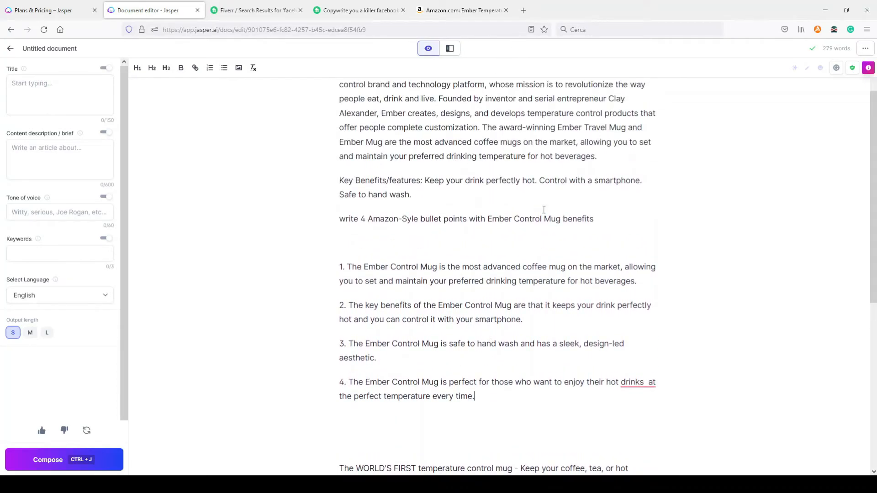
scroll(521, 349, up, 1)
scroll(522, 347, down, 1)
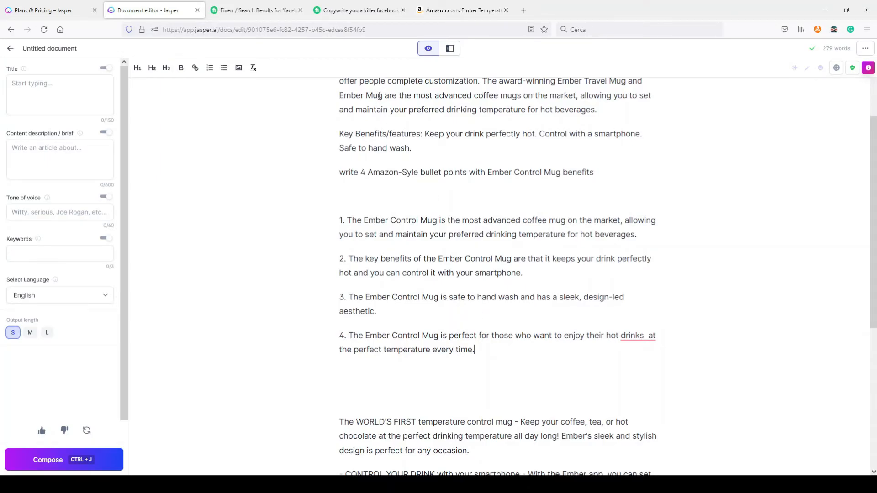
Examine the Ember mug's product page on Amazon and return to the Jasper document
click(449, 10)
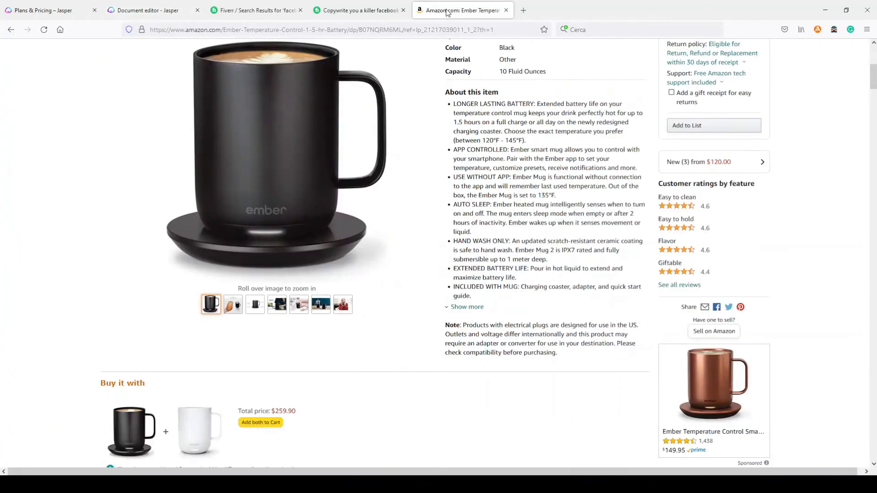
scroll(503, 228, up, 5)
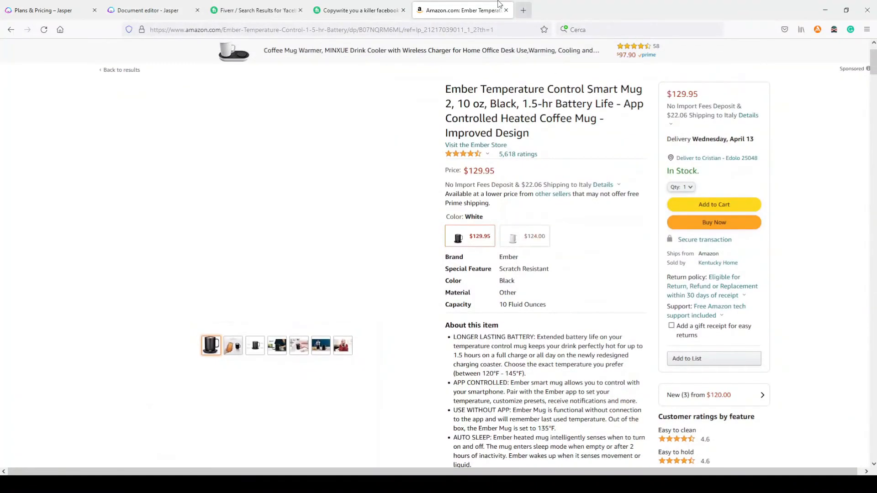
click(53, 11)
click(149, 9)
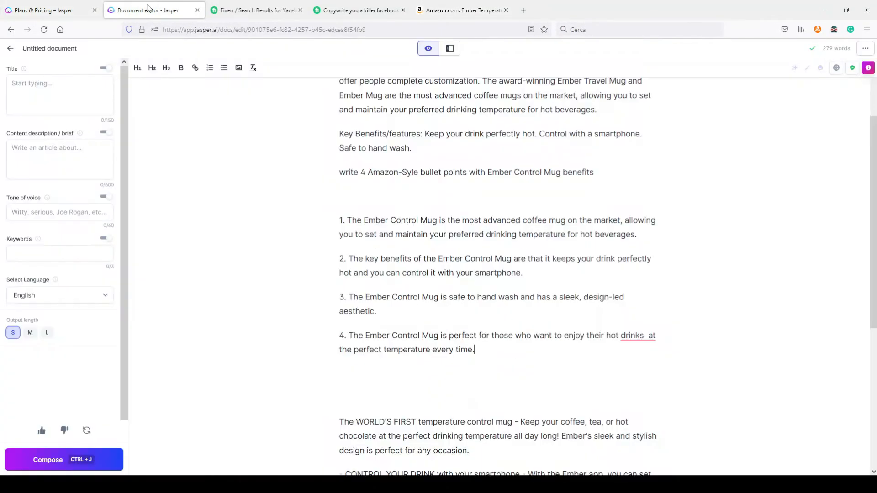
Review the Fiverr gigs for "facebook ad copywriting" and return to the generated bullets in the Jasper document
click(249, 10)
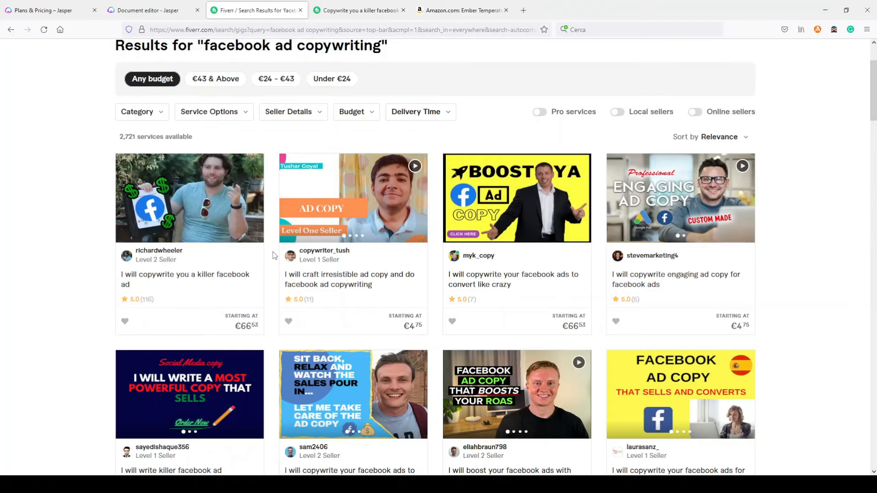
scroll(274, 305, up, 3)
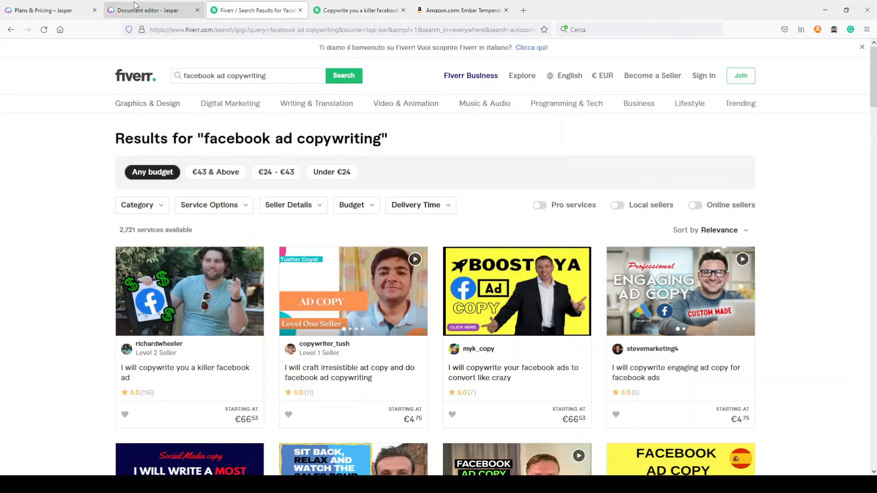
click(163, 12)
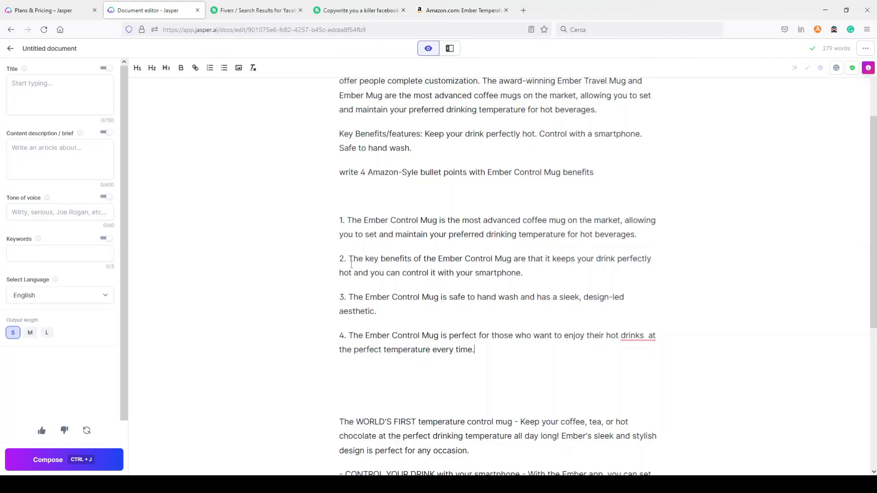
scroll(321, 313, down, 4)
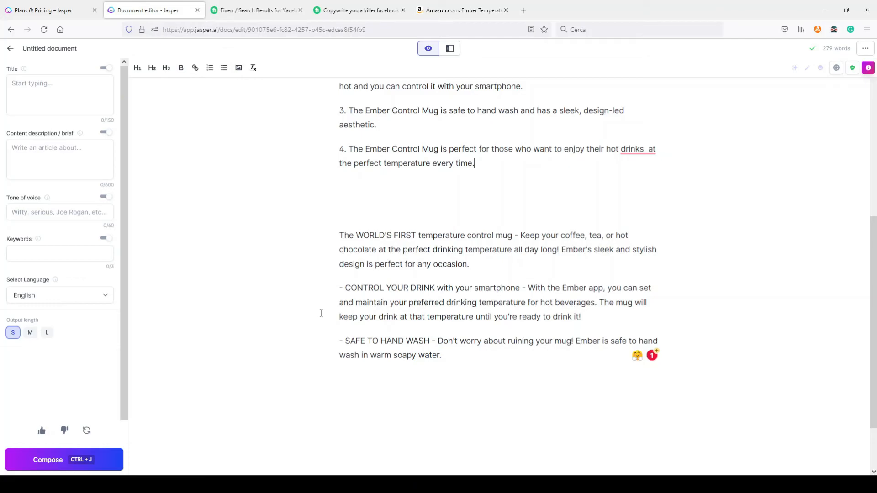
Examine the Starter and Boss Mode plans and the money-back guarantee on Jasper's pricing page
key(ctrl+Page_Up)
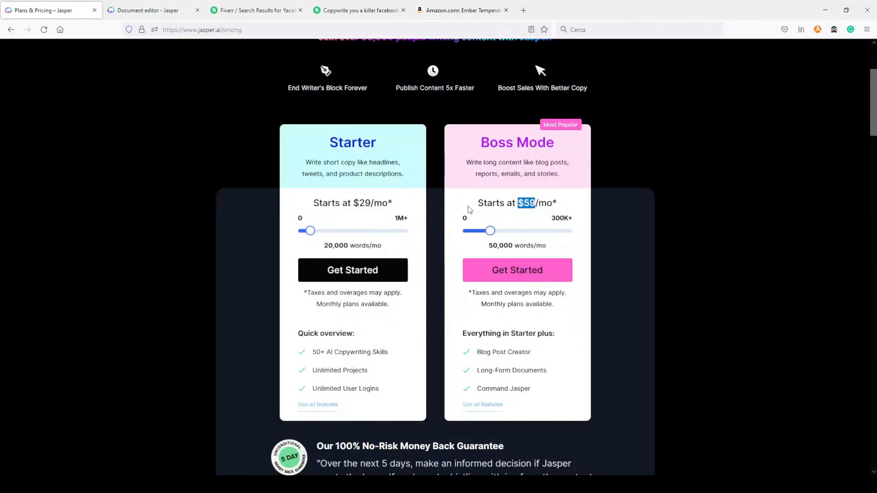
click(481, 205)
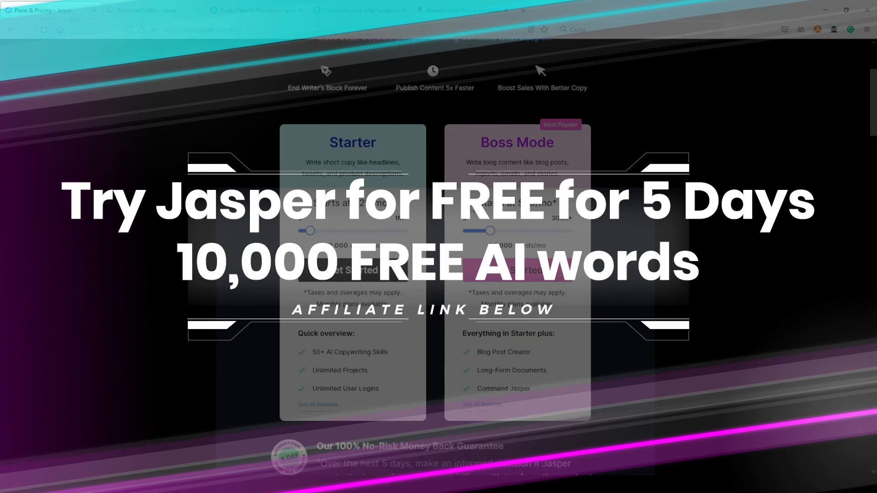
scroll(438, 247, down, 3)
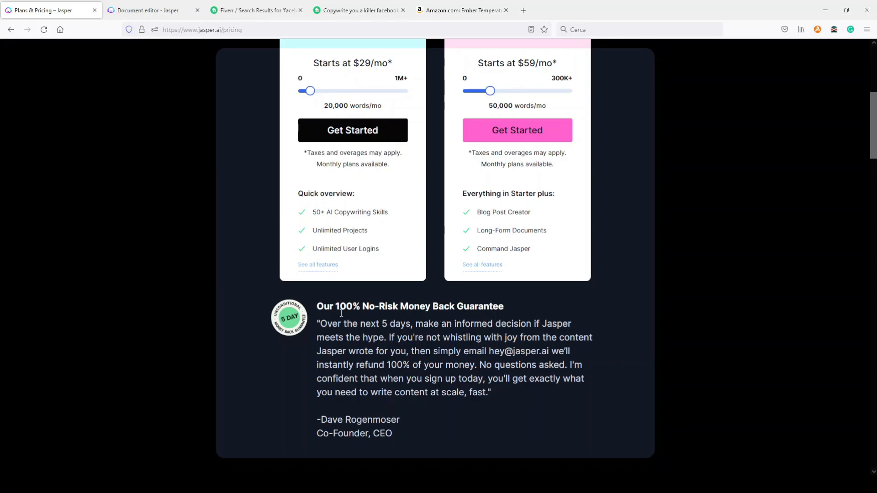
drag(411, 324, 382, 323)
click(485, 348)
scroll(435, 343, up, 3)
scroll(437, 320, up, 1)
scroll(437, 301, down, 1)
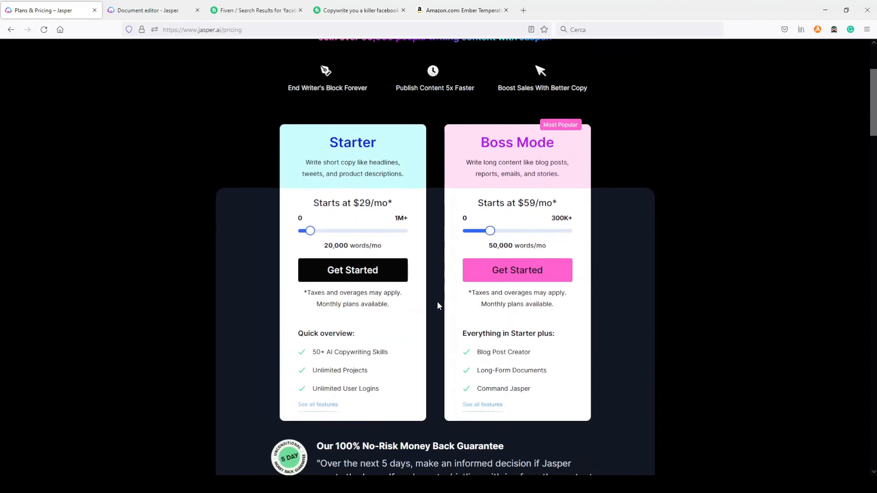
scroll(437, 301, up, 3)
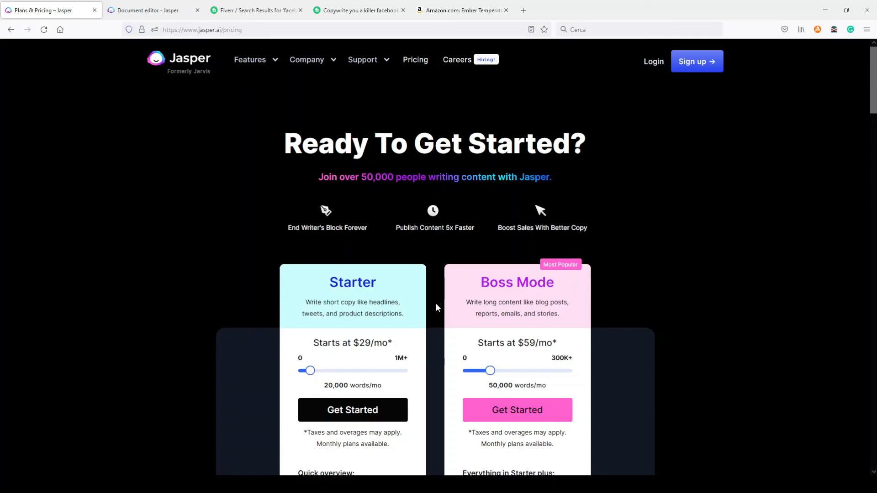
scroll(436, 305, down, 1)
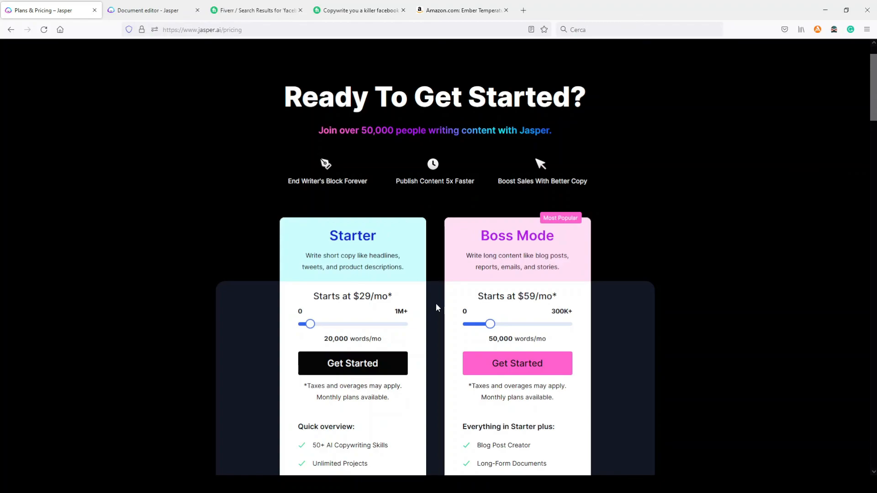
Return to the Jasper document, select the template-generated bullets and review them against the numbered points
click(166, 11)
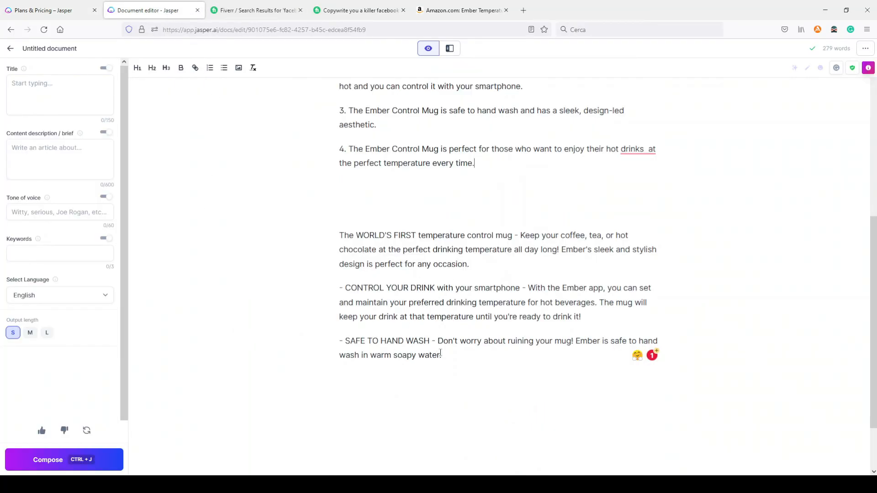
drag(442, 355, 315, 237)
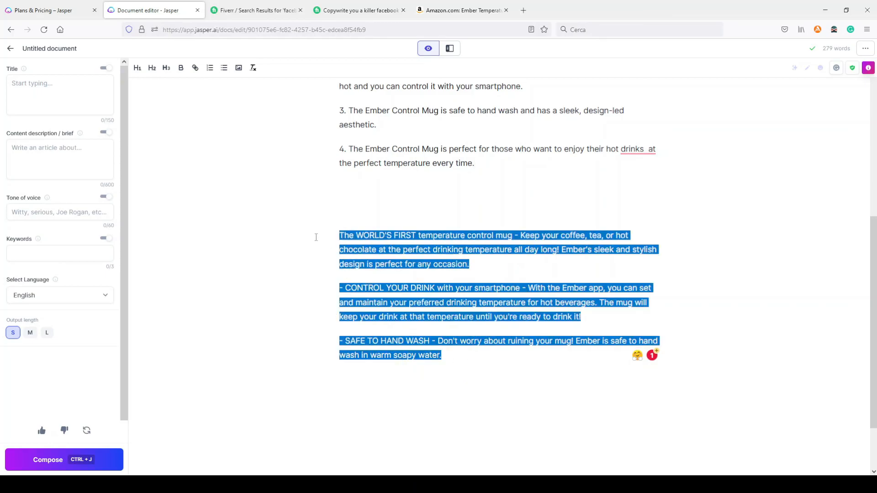
scroll(518, 300, up, 6)
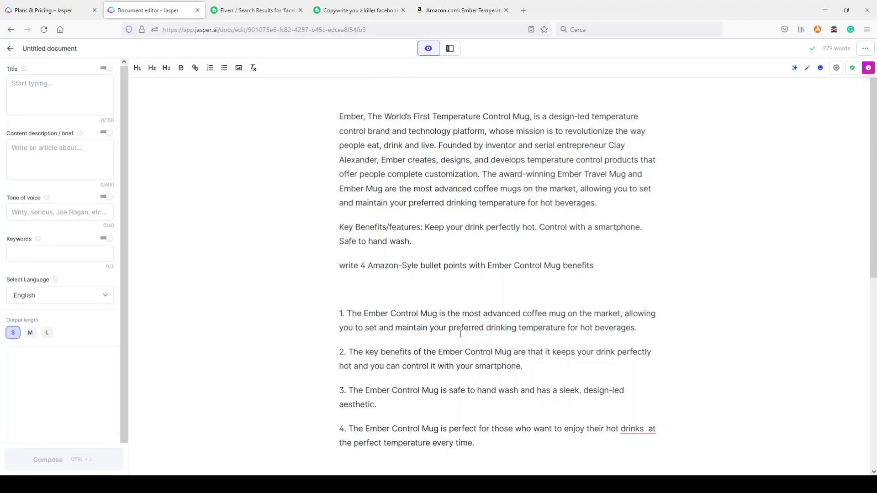
scroll(462, 324, down, 2)
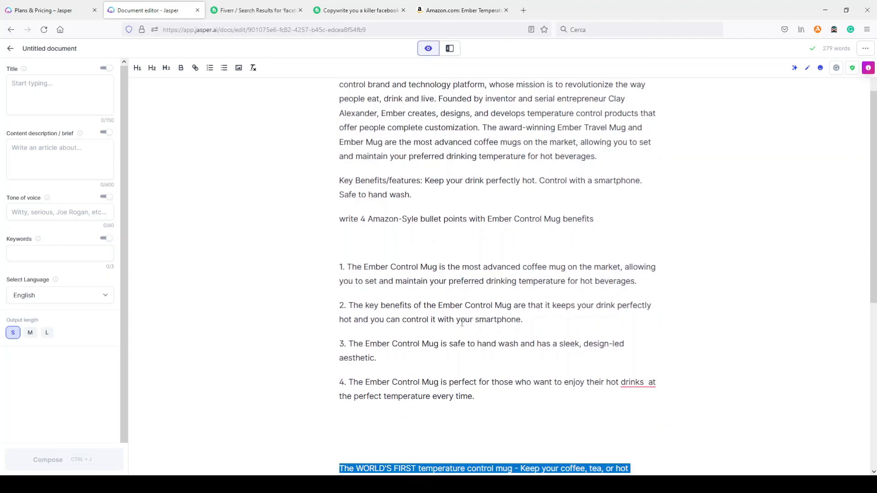